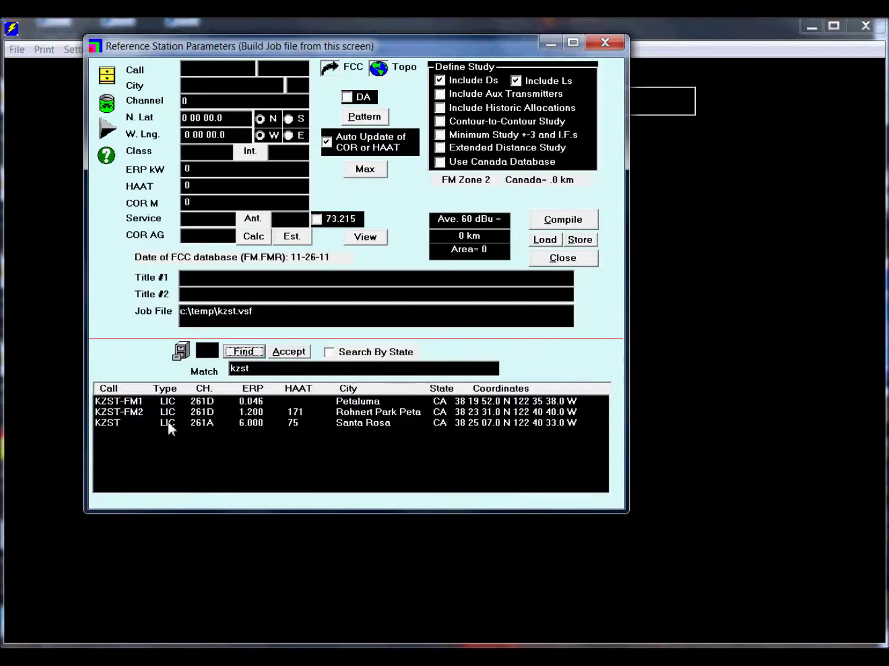
Load KZST, compile a minimum ±3 and I.F. study without Ls, and save it as kzst.vsf.
{"action": "double_click", "coordinate": [169, 424]}
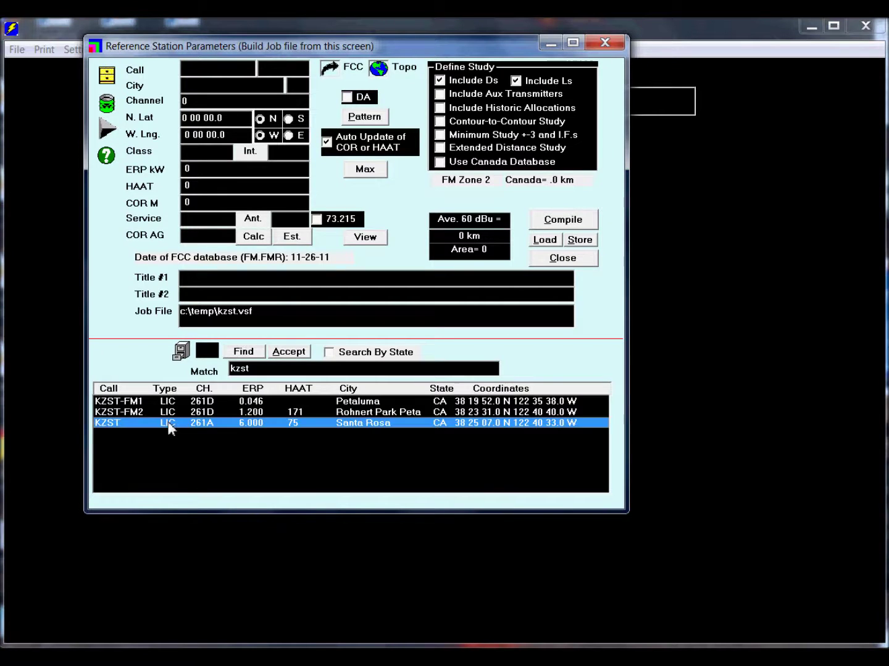
{"action": "left_click", "coordinate": [515, 81]}
{"action": "left_click", "coordinate": [442, 135]}
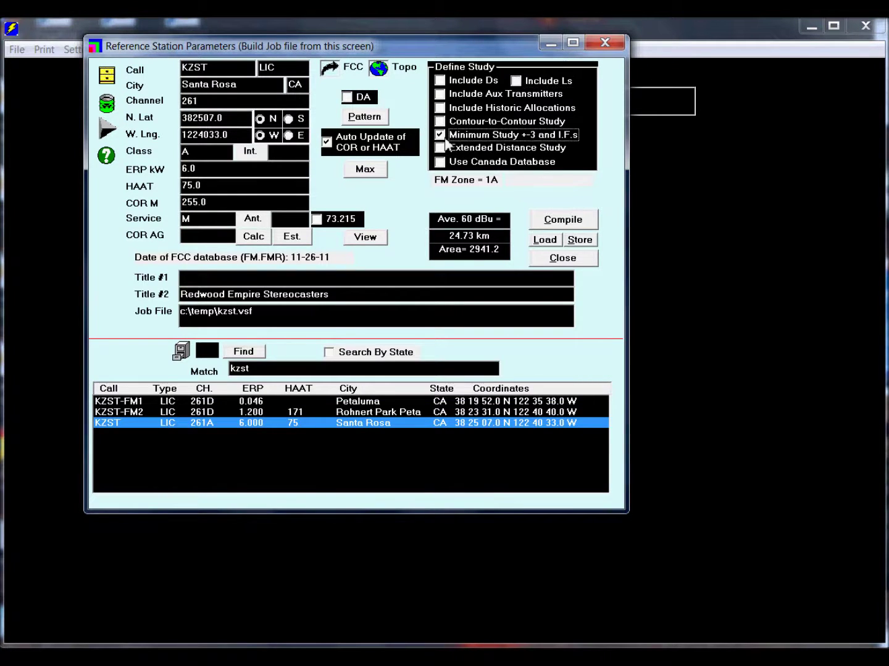
{"action": "left_click", "coordinate": [555, 223]}
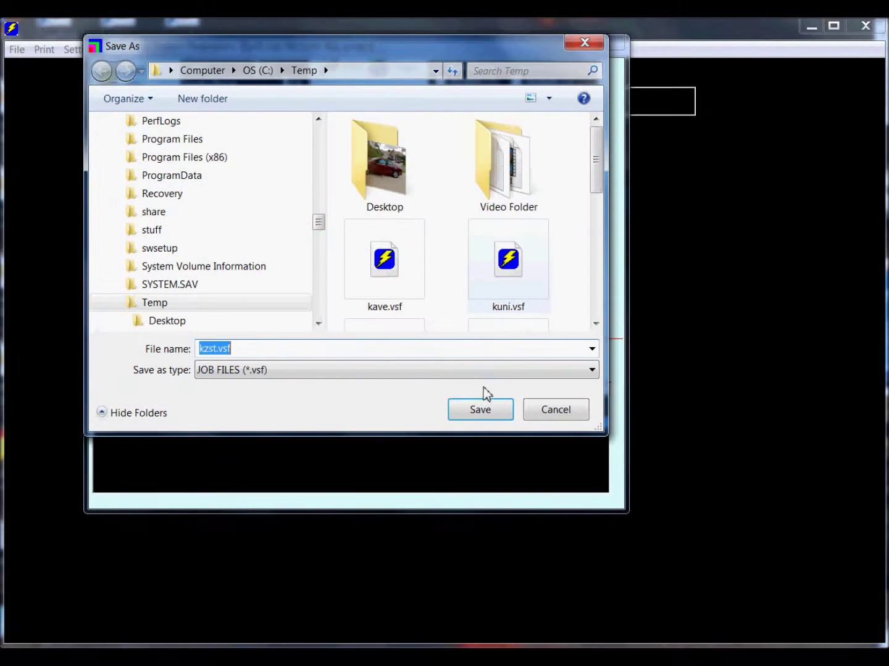
{"action": "left_click", "coordinate": [479, 411]}
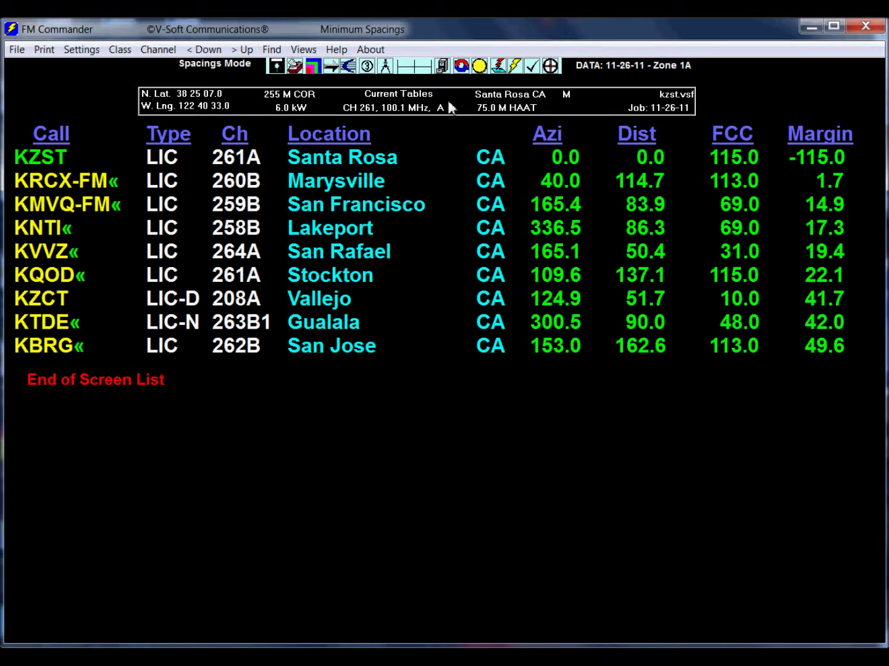
Open the channel 261A separations map for KZST.
{"action": "left_click", "coordinate": [462, 69]}
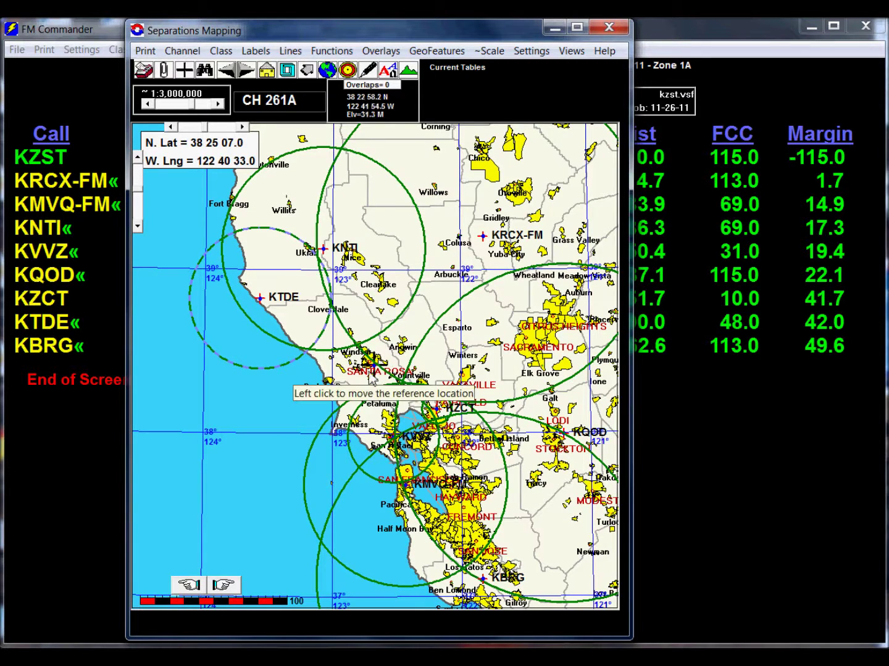
Move the KZST reference point to 38 33 06.4 N, 122 34 21.6 W without recompiling.
{"action": "left_click", "coordinate": [390, 348]}
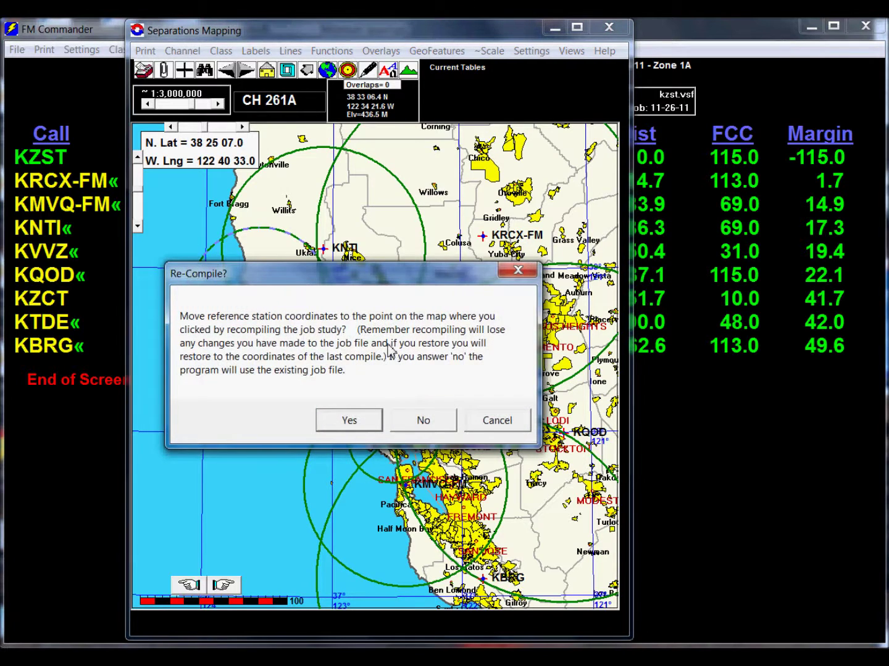
{"action": "left_click", "coordinate": [420, 419]}
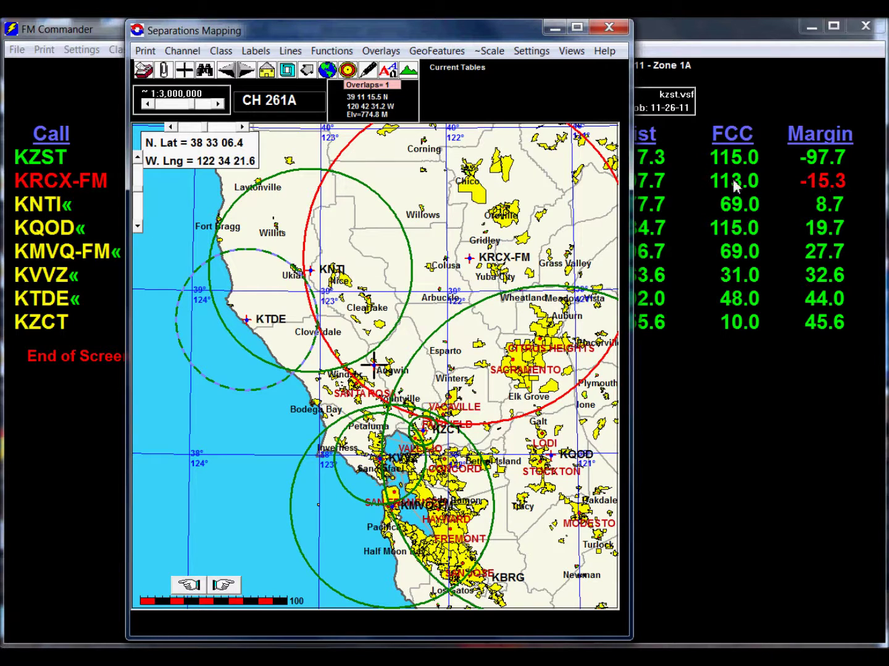
Reposition the separations map window so the updated spacings list is visible.
{"action": "mouse_move", "coordinate": [498, 31]}
{"action": "left_mouse_down"}
{"action": "mouse_move", "coordinate": [491, 151]}
{"action": "mouse_move", "coordinate": [426, 361]}
{"action": "mouse_move", "coordinate": [299, 417]}
{"action": "mouse_move", "coordinate": [315, 454]}
{"action": "mouse_move", "coordinate": [496, 41]}
{"action": "left_mouse_up"}
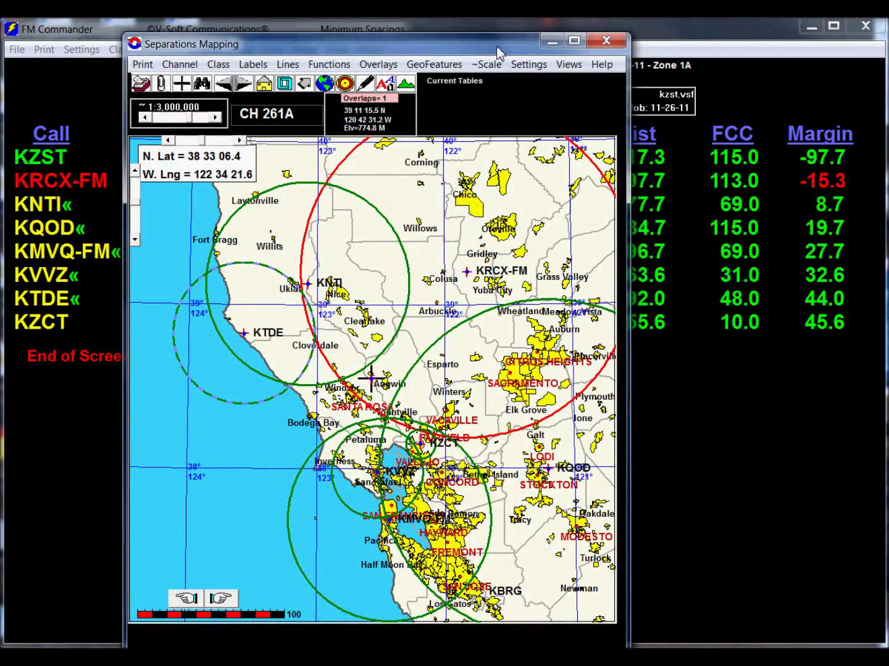
{"action": "left_click_drag", "start_coordinate": [501, 47], "coordinate": [467, 46]}
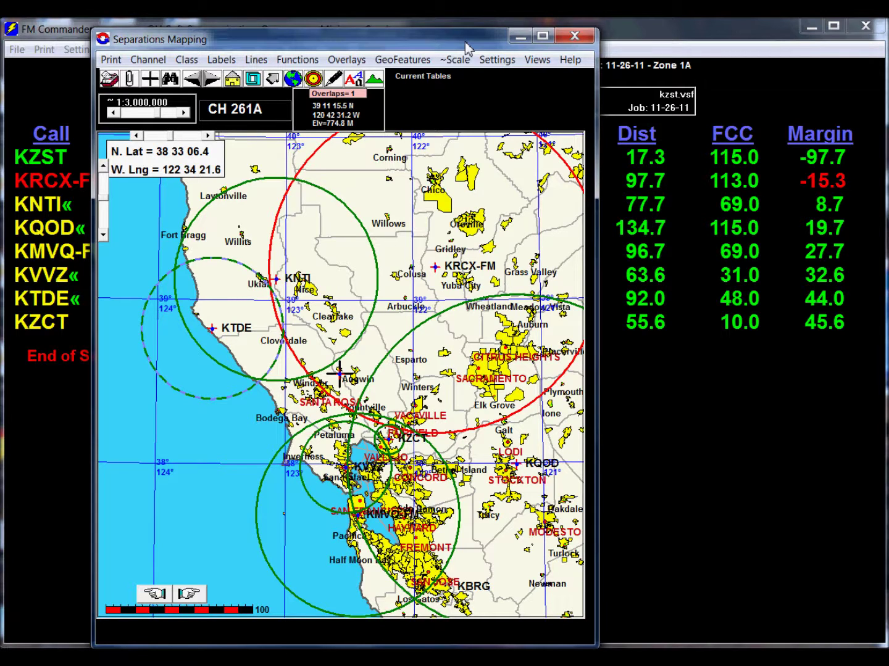
{"action": "left_click_drag", "start_coordinate": [468, 48], "coordinate": [462, 40]}
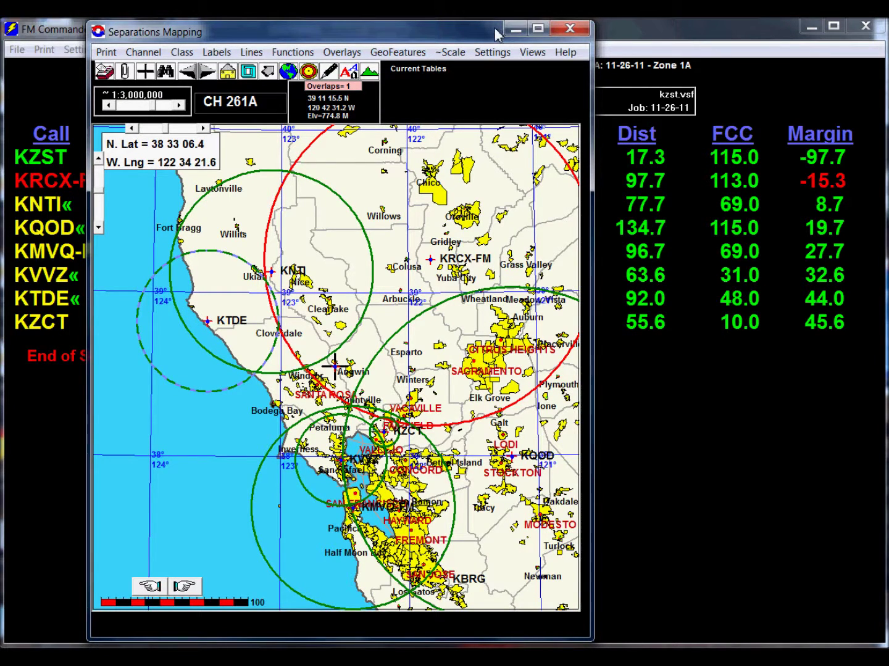
{"action": "left_click_drag", "start_coordinate": [499, 32], "coordinate": [540, 95]}
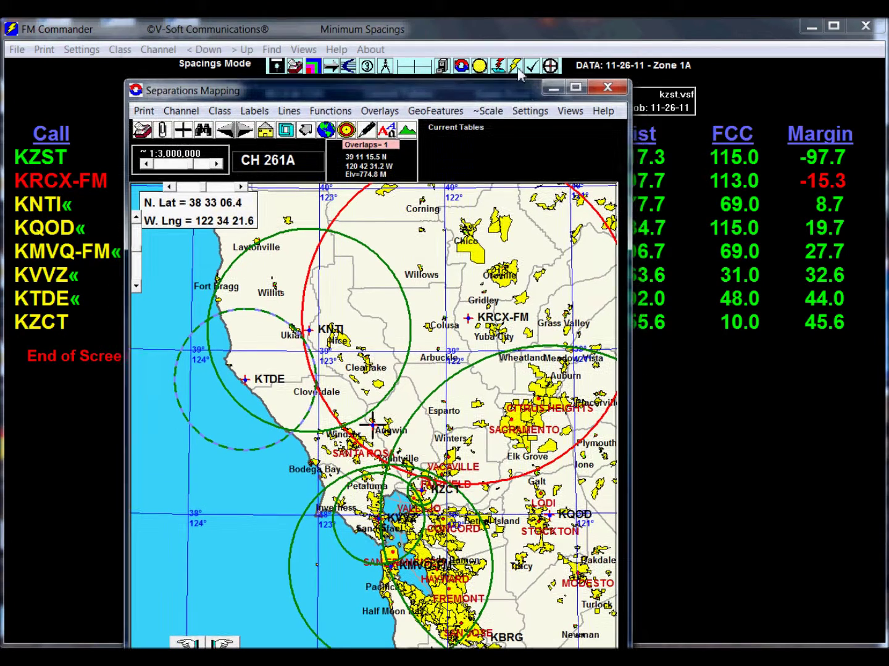
Run a contour-to-contour study and map the KRCX-FM overlap (In -6.8, Out -21.9).
{"action": "left_click", "coordinate": [516, 67]}
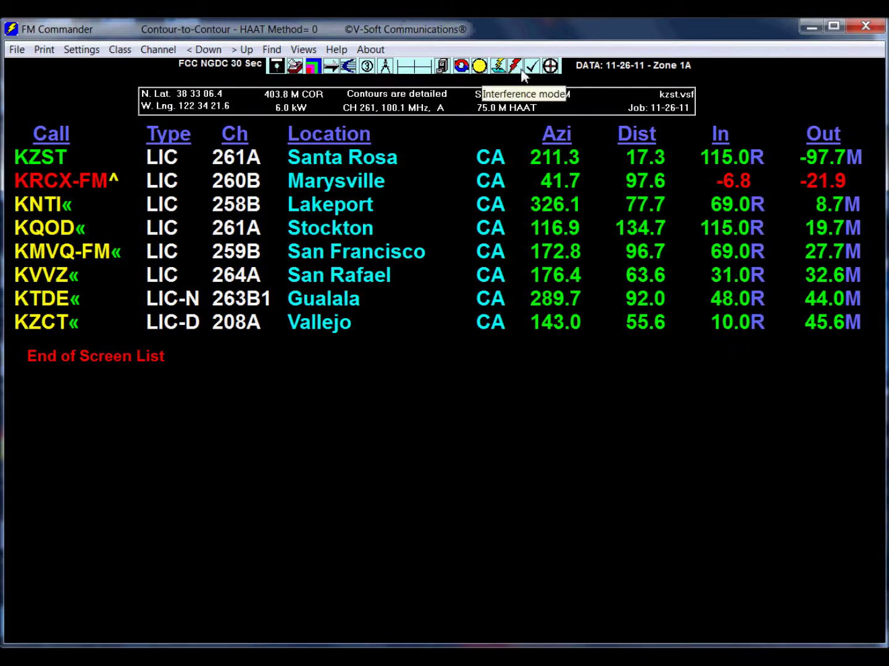
{"action": "left_click", "coordinate": [47, 183]}
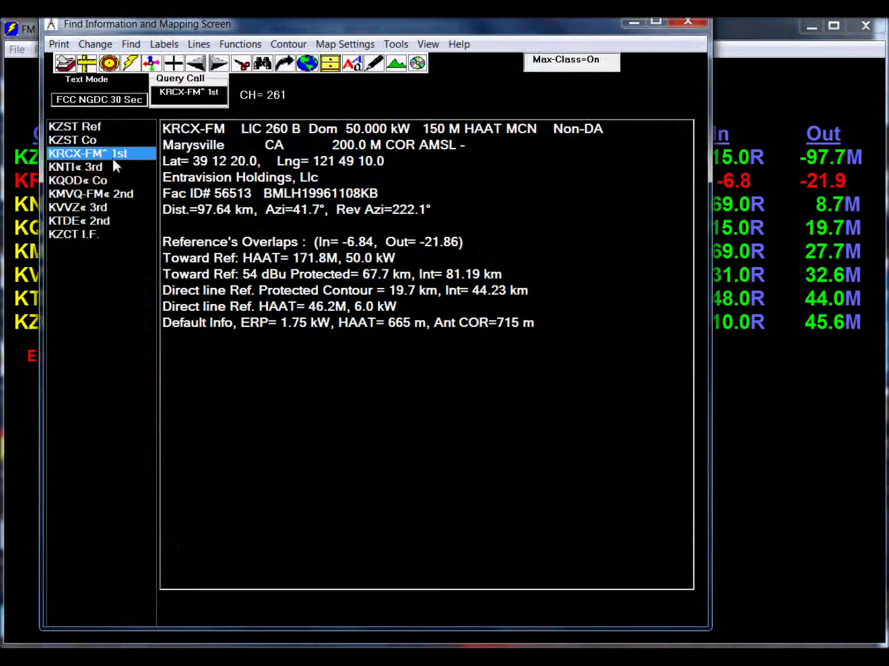
{"action": "left_click", "coordinate": [125, 73]}
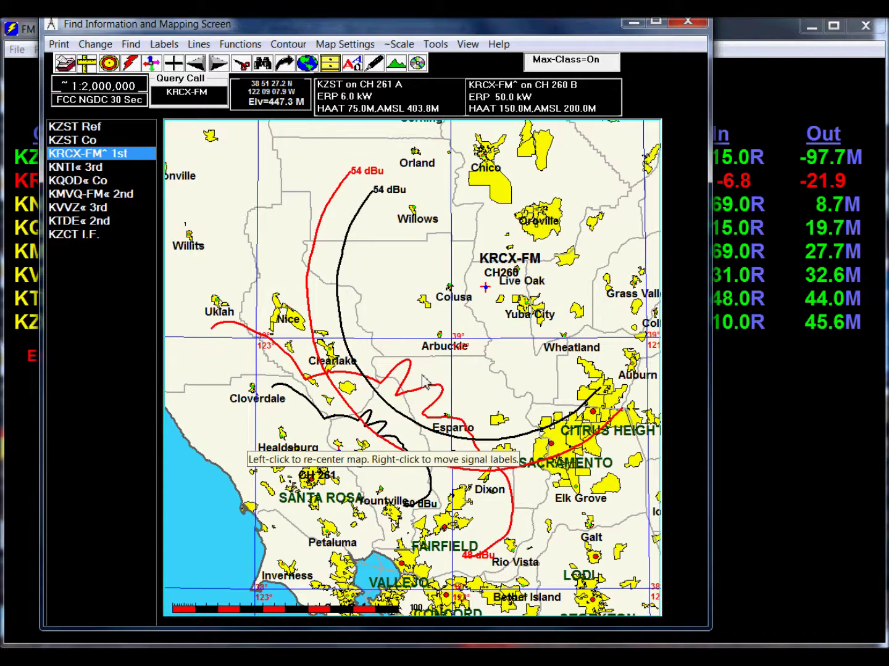
{"action": "left_click", "coordinate": [699, 27]}
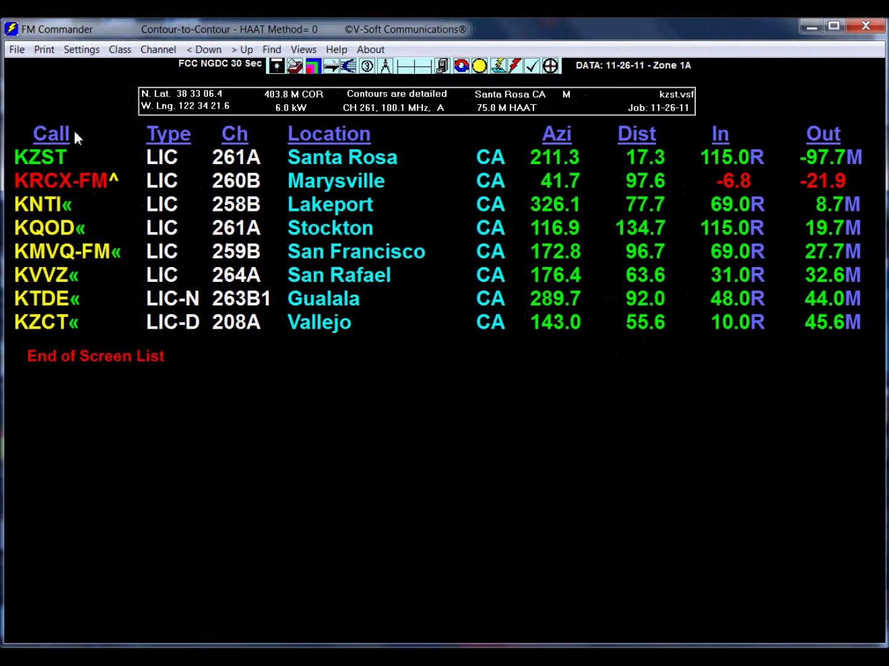
Convert the KZST reference to a 73.215 directional antenna and edit its 36-point 6 kW pattern.
{"action": "left_click", "coordinate": [54, 132]}
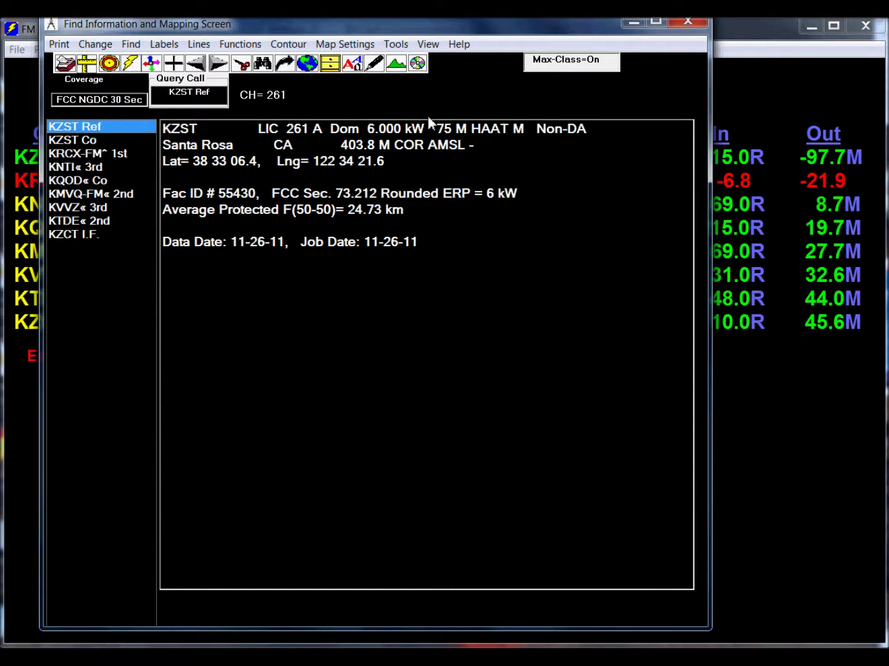
{"action": "left_click", "coordinate": [557, 129]}
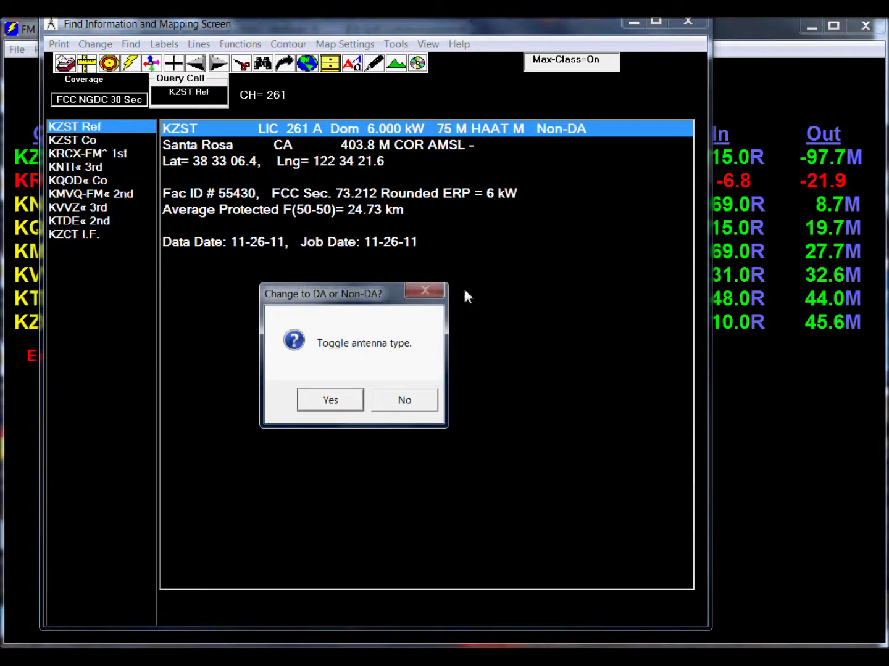
{"action": "left_click", "coordinate": [323, 407]}
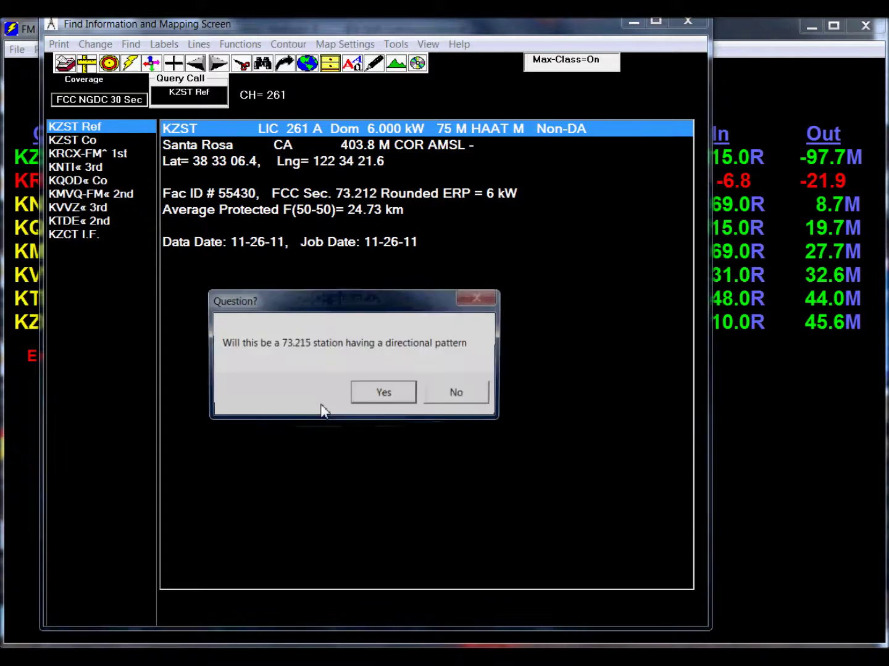
{"action": "left_click", "coordinate": [381, 395]}
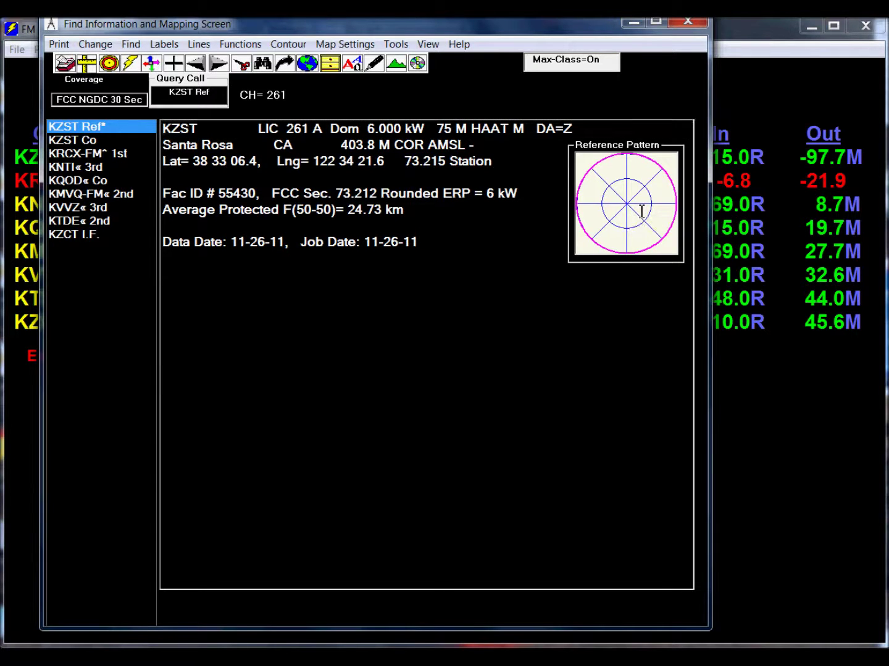
{"action": "left_click", "coordinate": [641, 212]}
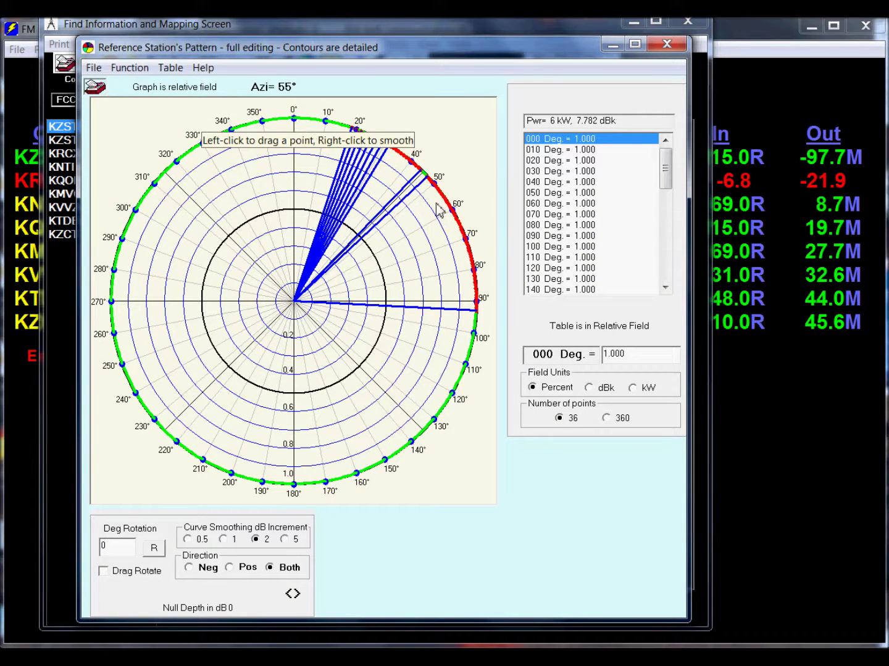
Auto-design a draft KZST pattern against all adjacents, bringing KRCX-FM to In 0.5, Out 1.5.
{"action": "mouse_move", "coordinate": [458, 214]}
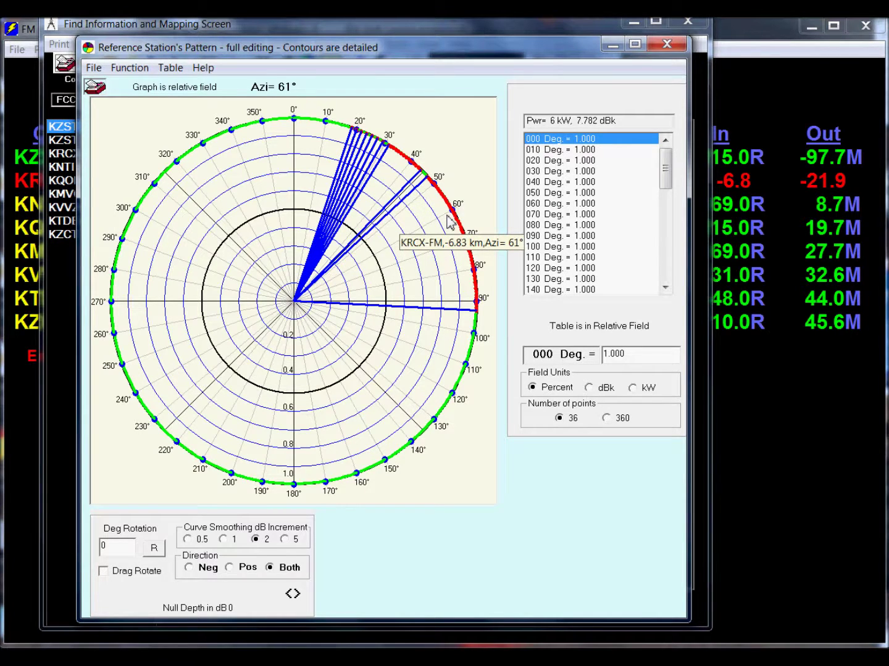
{"action": "left_click", "coordinate": [141, 71]}
{"action": "mouse_move", "coordinate": [141, 93]}
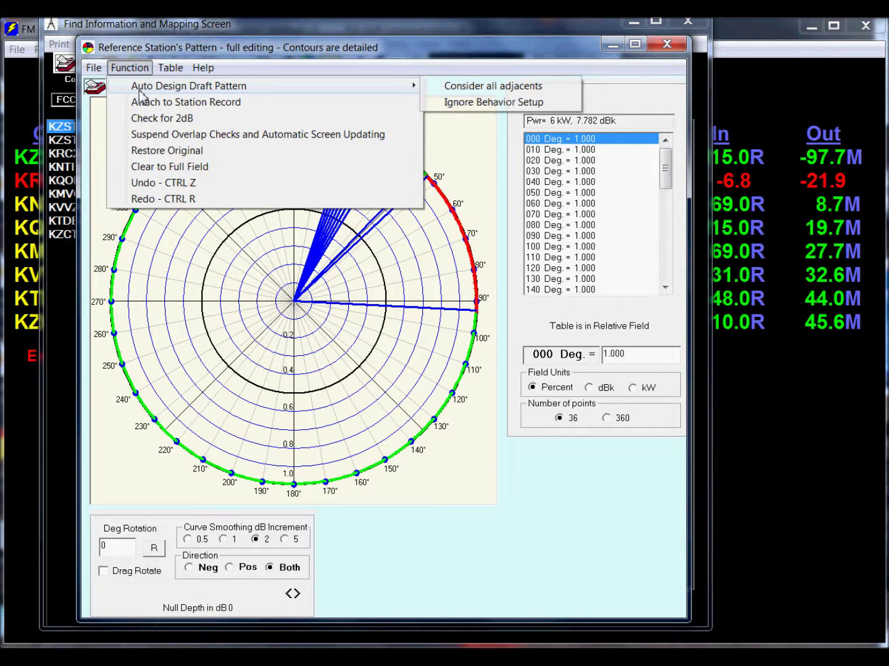
{"action": "left_click", "coordinate": [450, 88]}
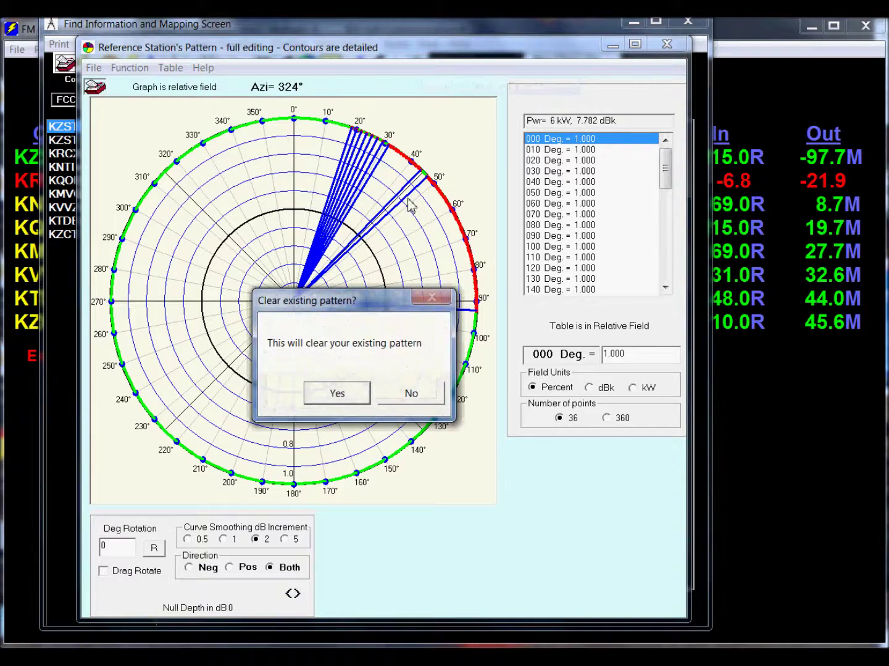
{"action": "left_click", "coordinate": [344, 395]}
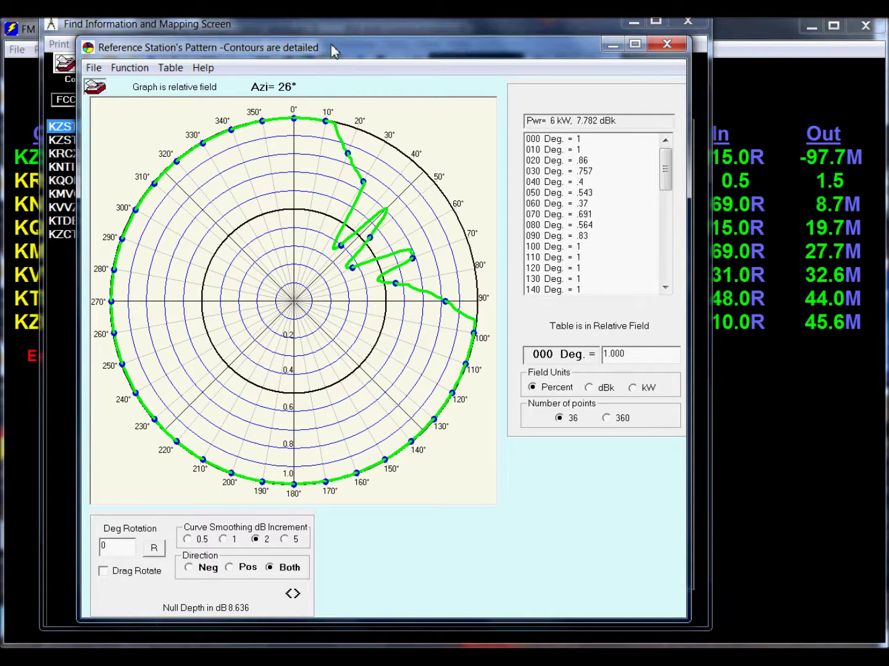
{"action": "left_click", "coordinate": [755, 36]}
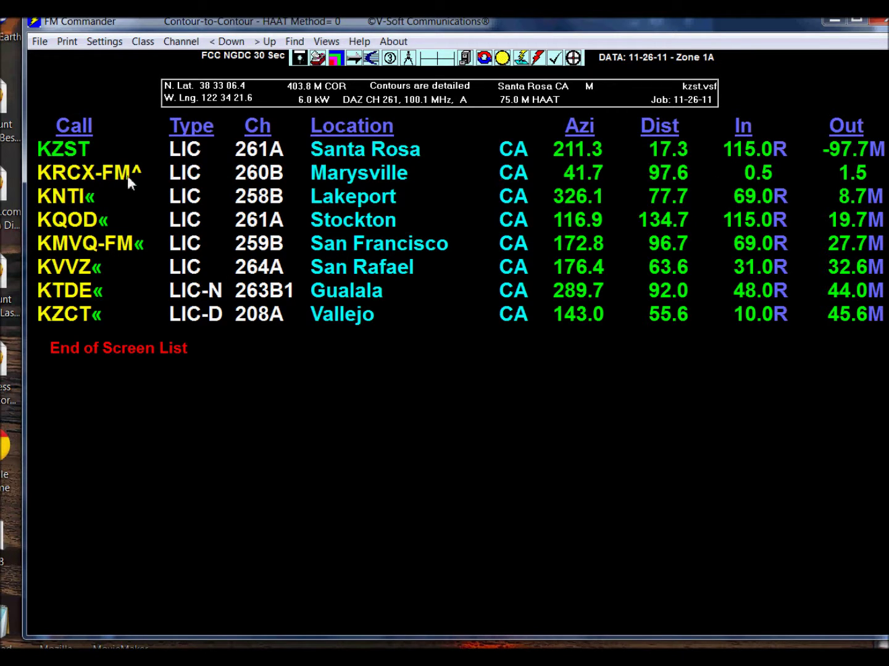
Map the KZST and KRCX-FM contours, then close the map to return to the list.
{"action": "left_click", "coordinate": [71, 178]}
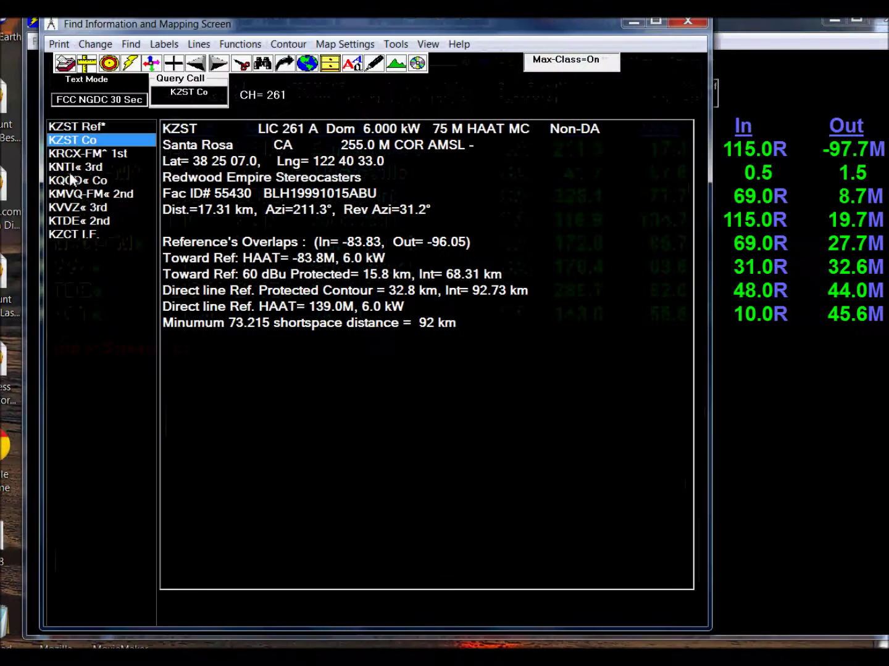
{"action": "left_click", "coordinate": [132, 66]}
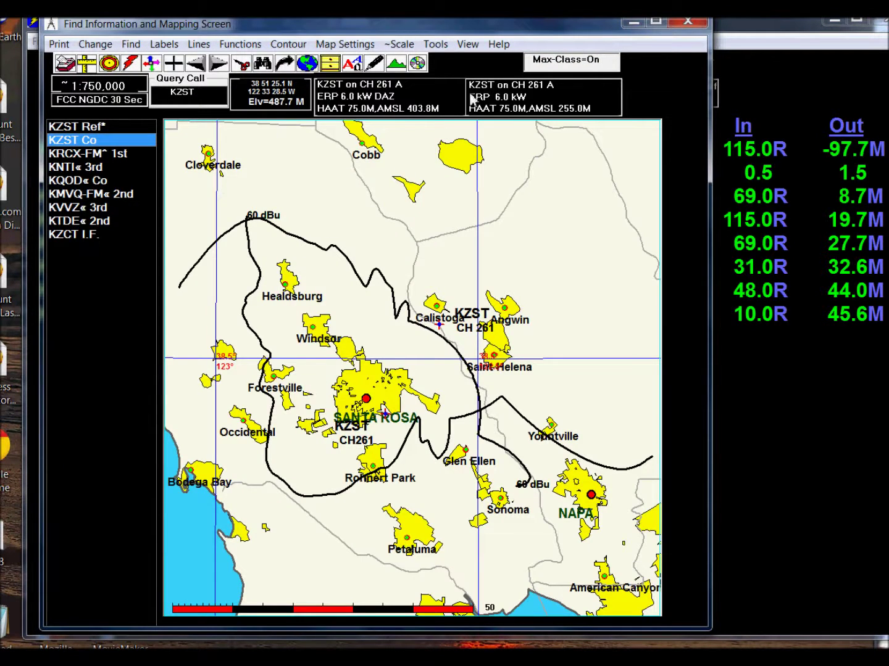
{"action": "left_click", "coordinate": [136, 141]}
{"action": "left_click", "coordinate": [81, 153]}
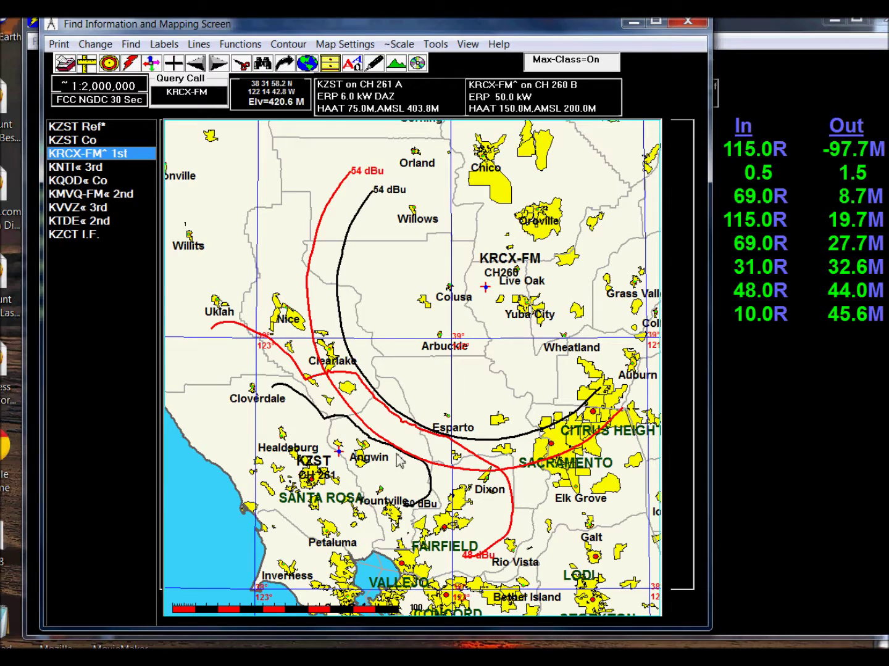
{"action": "left_click", "coordinate": [690, 25]}
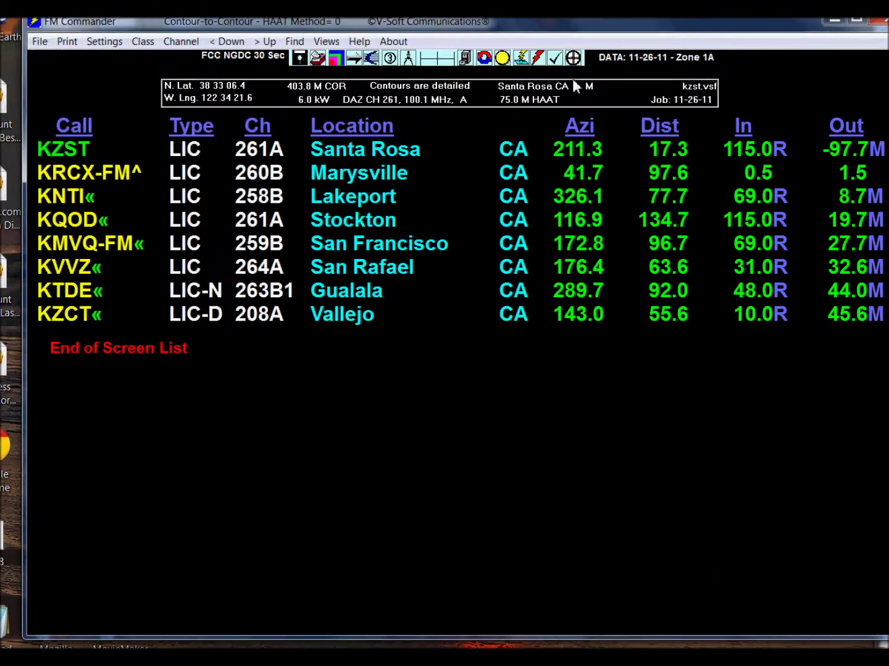
Replace KZST's reference pattern with a fresh auto-designed draft of 8.636 dB null depth.
{"action": "left_click", "coordinate": [76, 130]}
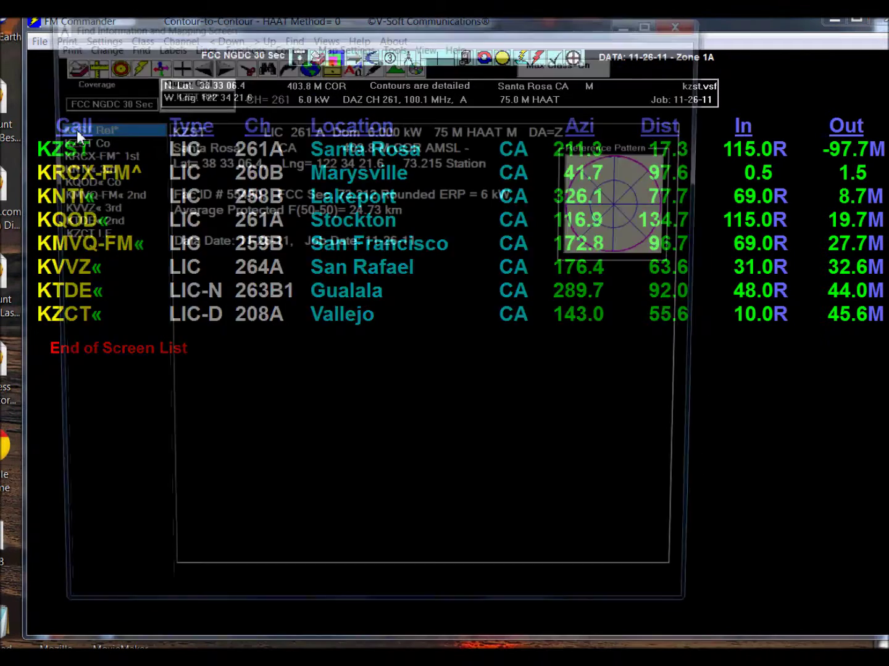
{"action": "left_click", "coordinate": [607, 216]}
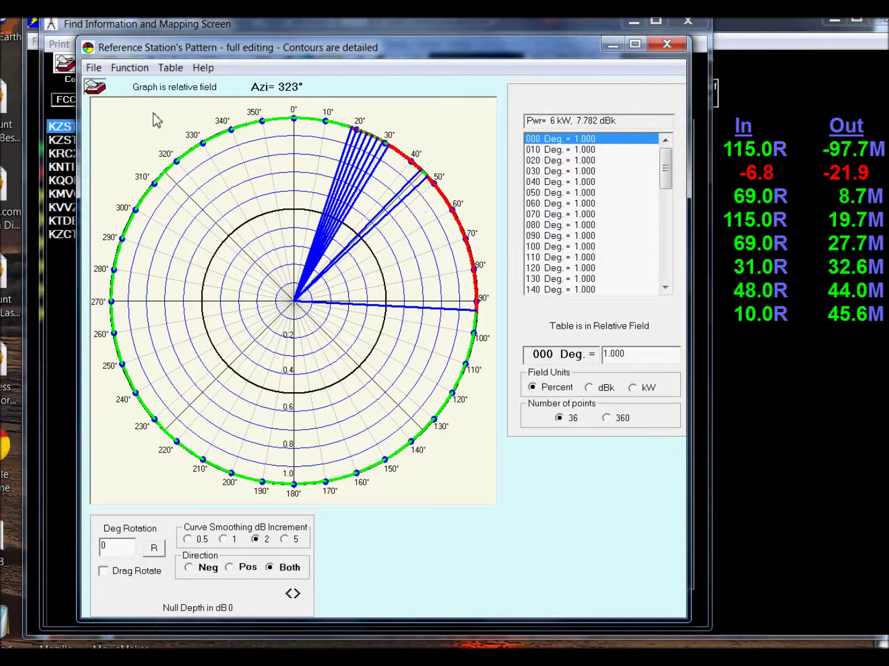
{"action": "left_click", "coordinate": [128, 68]}
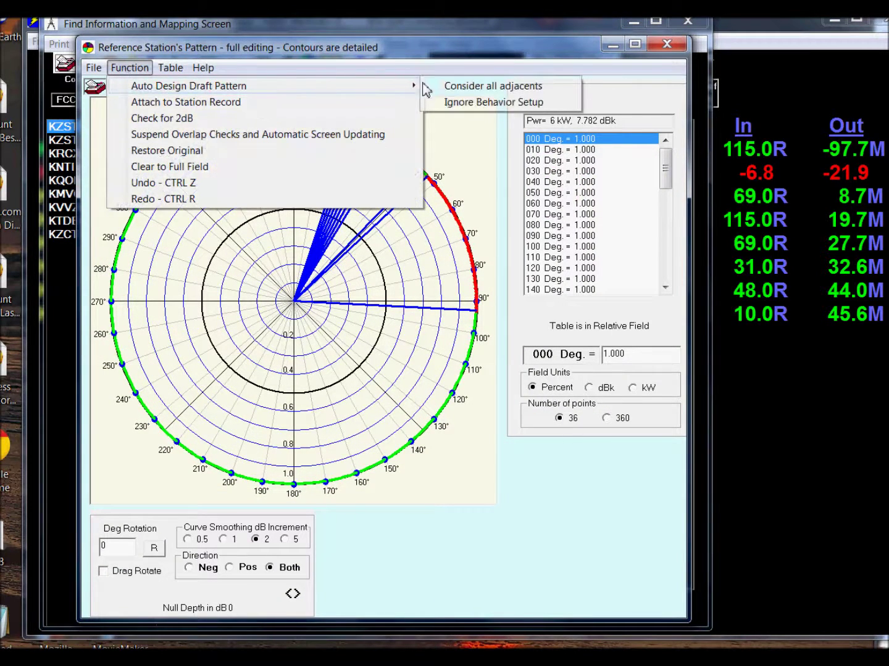
{"action": "left_click", "coordinate": [441, 101]}
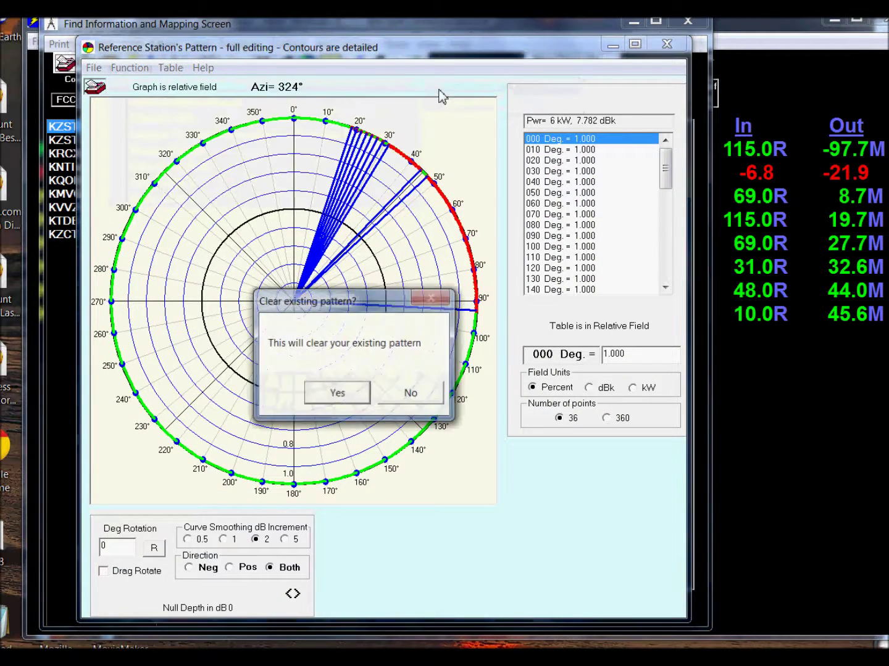
{"action": "left_click", "coordinate": [337, 394]}
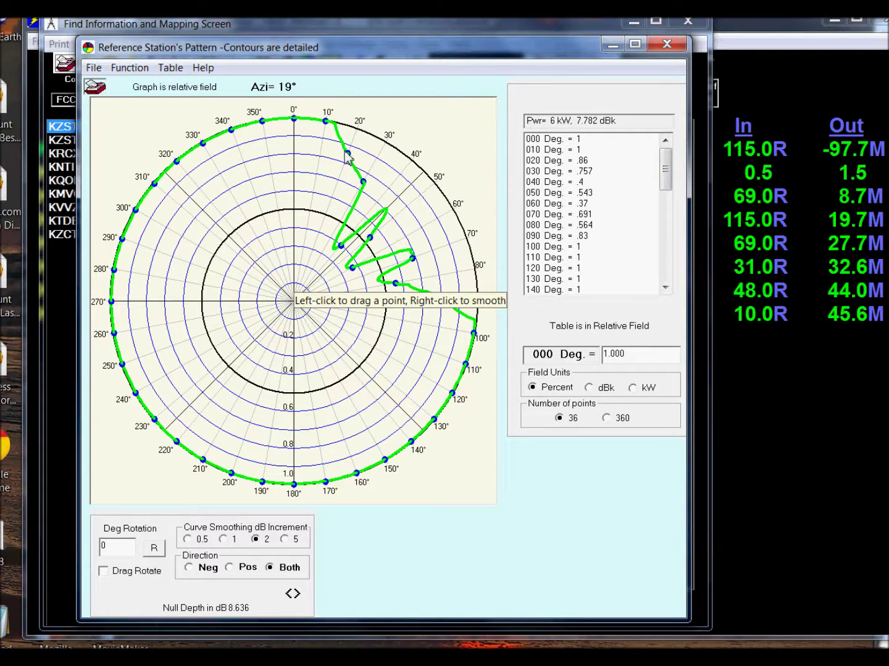
Reshape the notch points: 20° to .773, 30° to .518, and 40° in to .476.
{"action": "left_click_drag", "start_coordinate": [347, 154], "coordinate": [324, 139]}
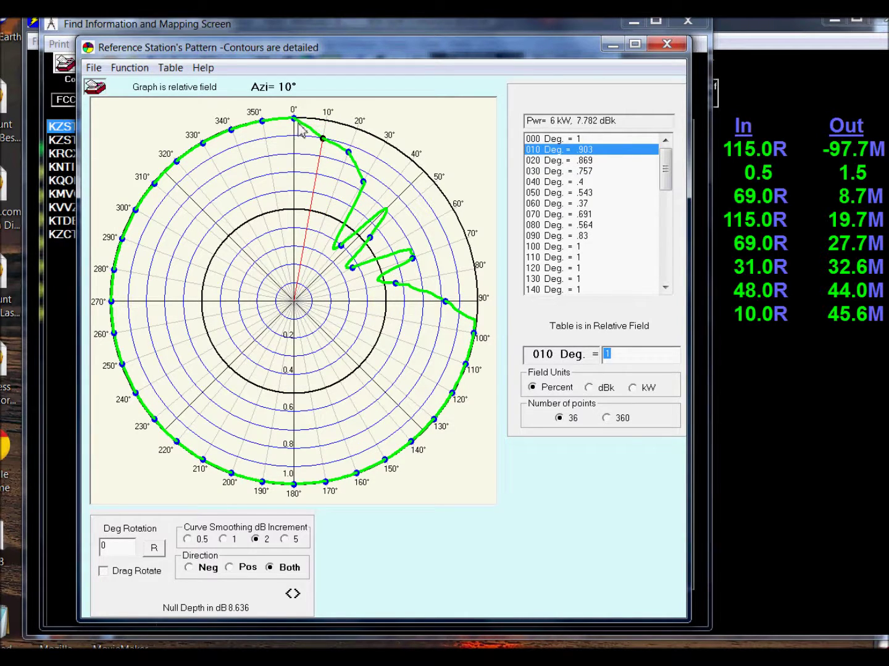
{"action": "left_click_drag", "start_coordinate": [344, 247], "coordinate": [366, 216]}
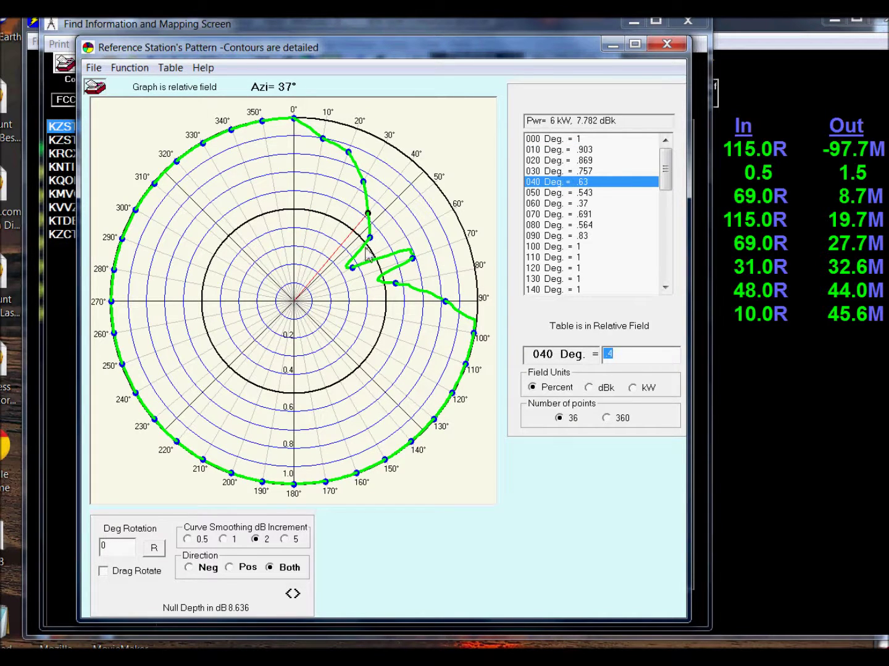
{"action": "left_click_drag", "start_coordinate": [367, 216], "coordinate": [350, 176]}
{"action": "left_click", "coordinate": [351, 164]}
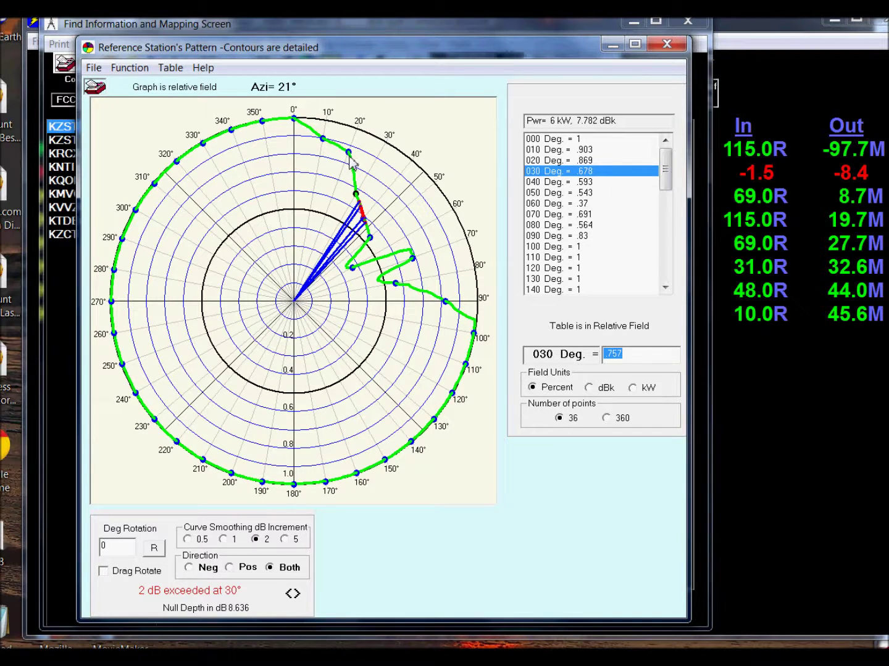
{"action": "left_click_drag", "start_coordinate": [347, 152], "coordinate": [336, 165]}
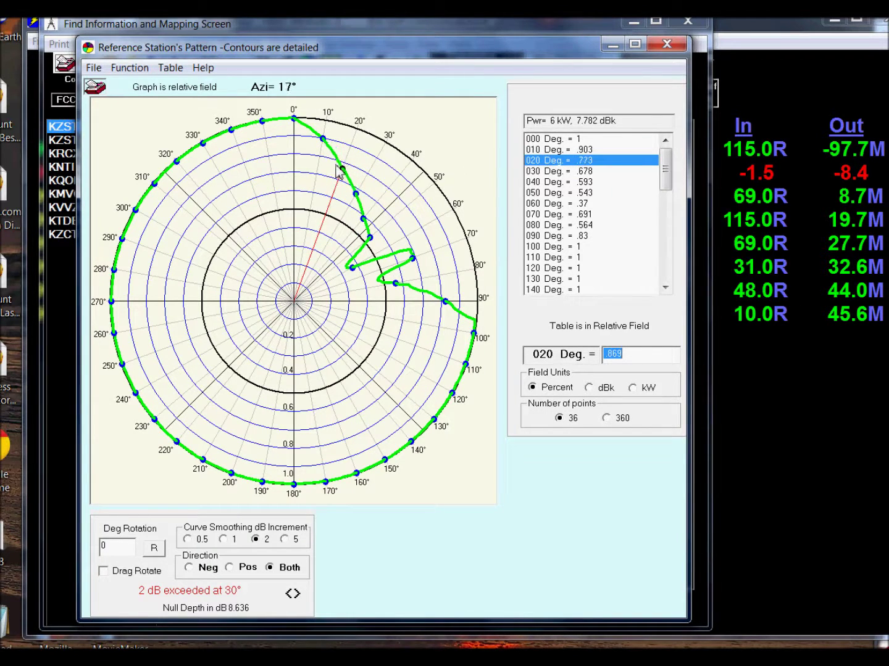
{"action": "left_click_drag", "start_coordinate": [364, 224], "coordinate": [366, 259]}
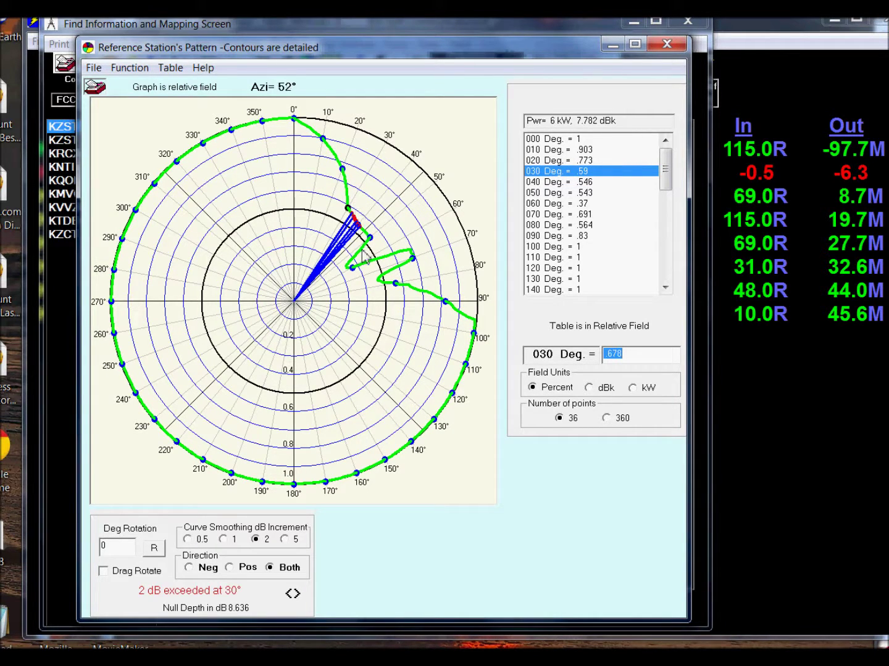
{"action": "mouse_move", "coordinate": [355, 217]}
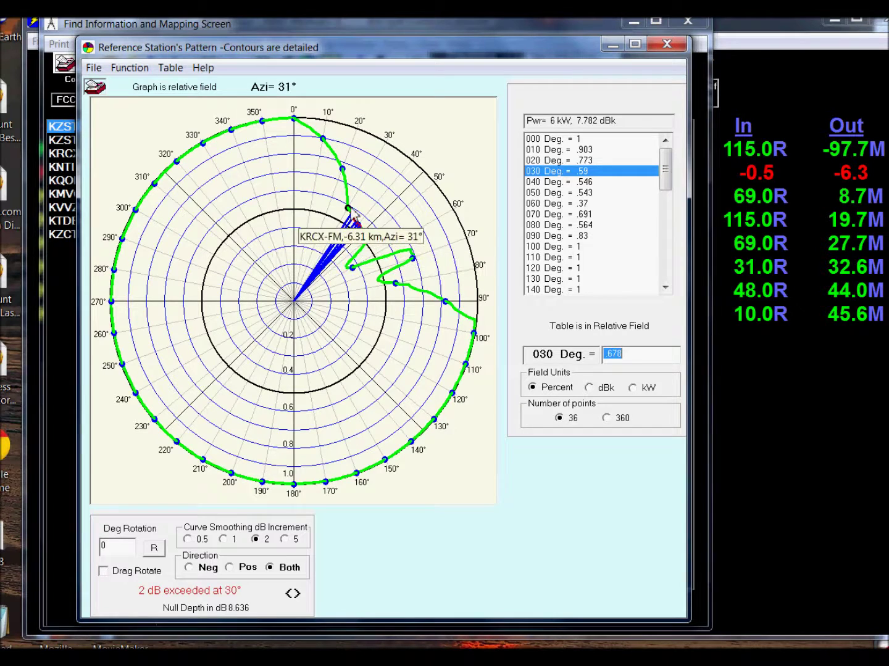
{"action": "left_click_drag", "start_coordinate": [355, 217], "coordinate": [343, 225]}
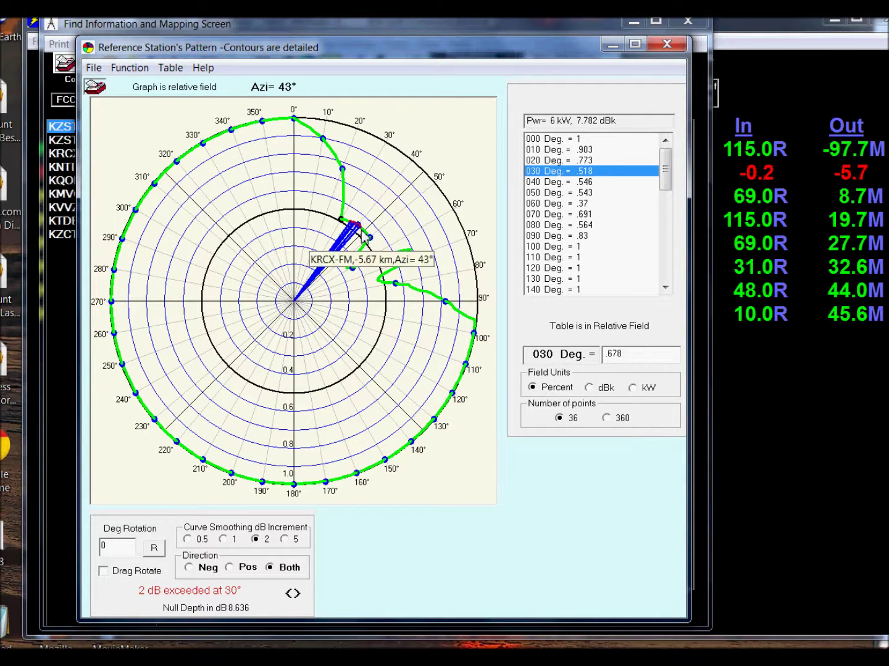
{"action": "left_click_drag", "start_coordinate": [361, 233], "coordinate": [354, 235]}
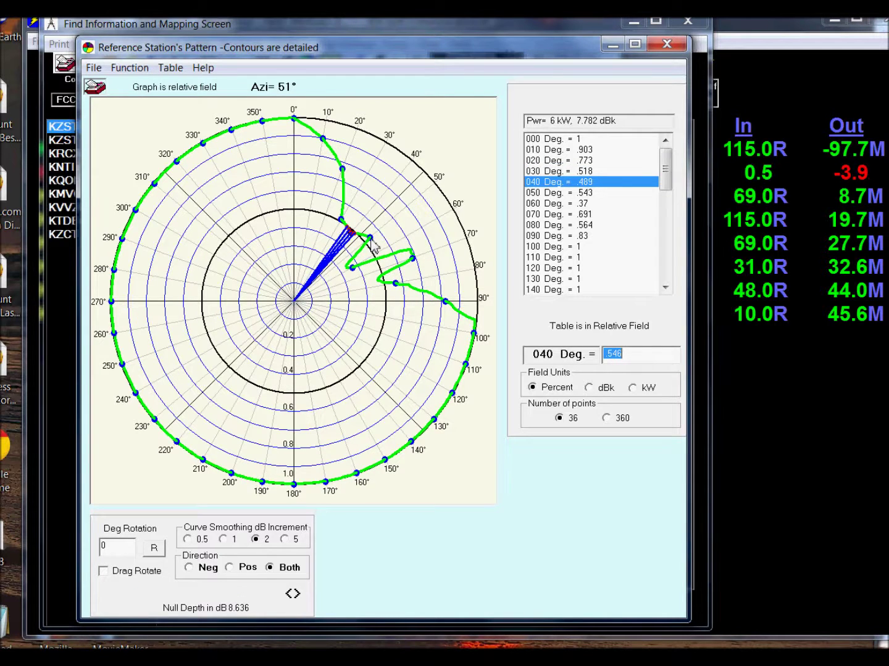
{"action": "left_click_drag", "start_coordinate": [356, 241], "coordinate": [350, 239]}
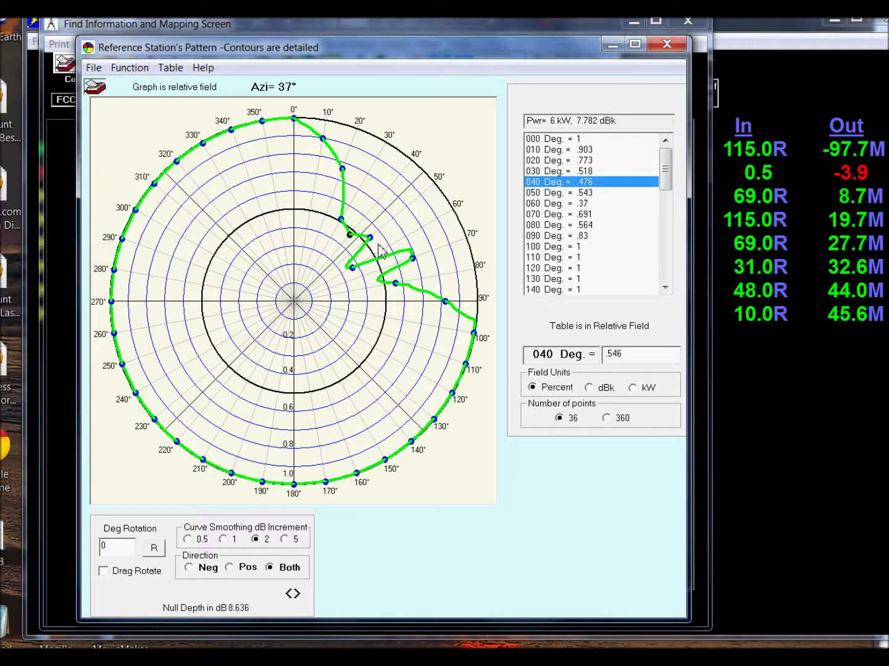
Pull 50° in to .354, 30° to .427, and 70° to .42 to smooth the notch.
{"action": "left_click_drag", "start_coordinate": [370, 239], "coordinate": [363, 243]}
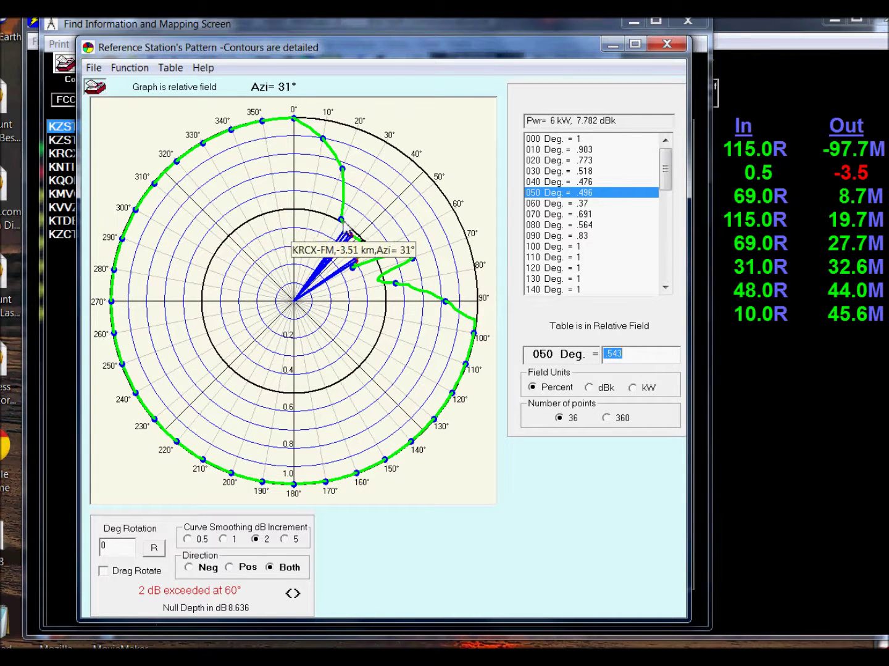
{"action": "left_click_drag", "start_coordinate": [341, 220], "coordinate": [337, 230]}
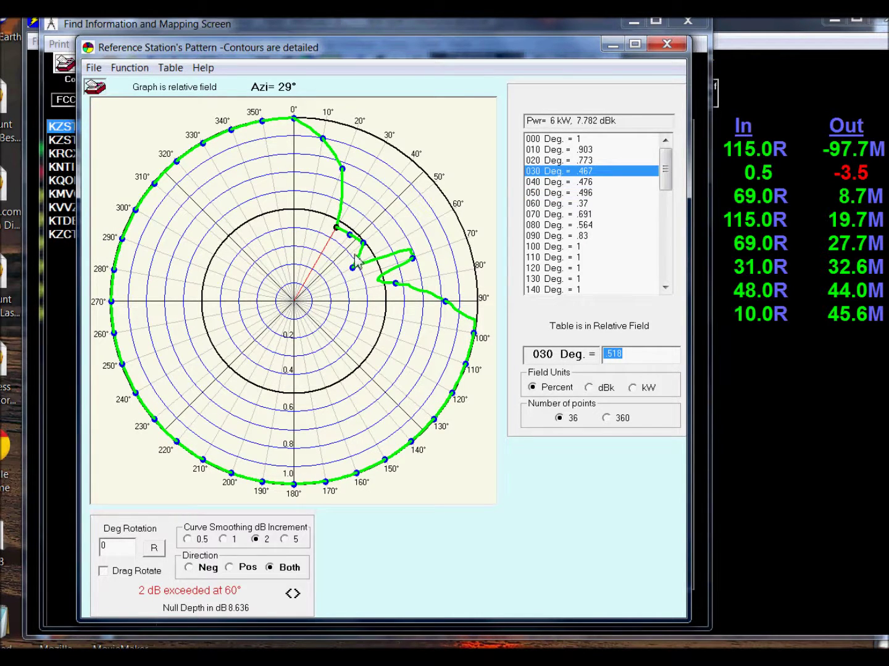
{"action": "left_click_drag", "start_coordinate": [350, 236], "coordinate": [354, 239]}
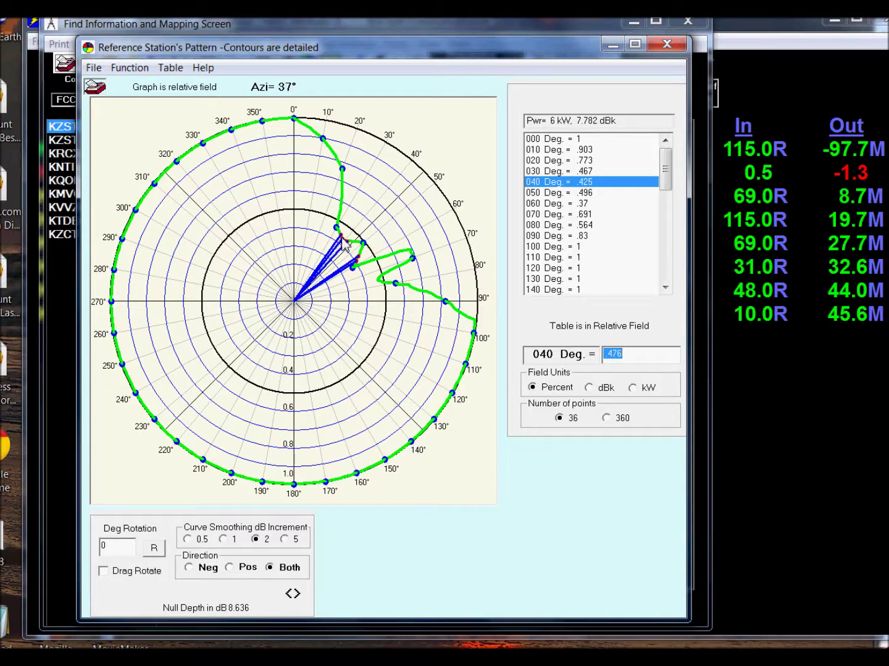
{"action": "left_click_drag", "start_coordinate": [356, 248], "coordinate": [341, 249]}
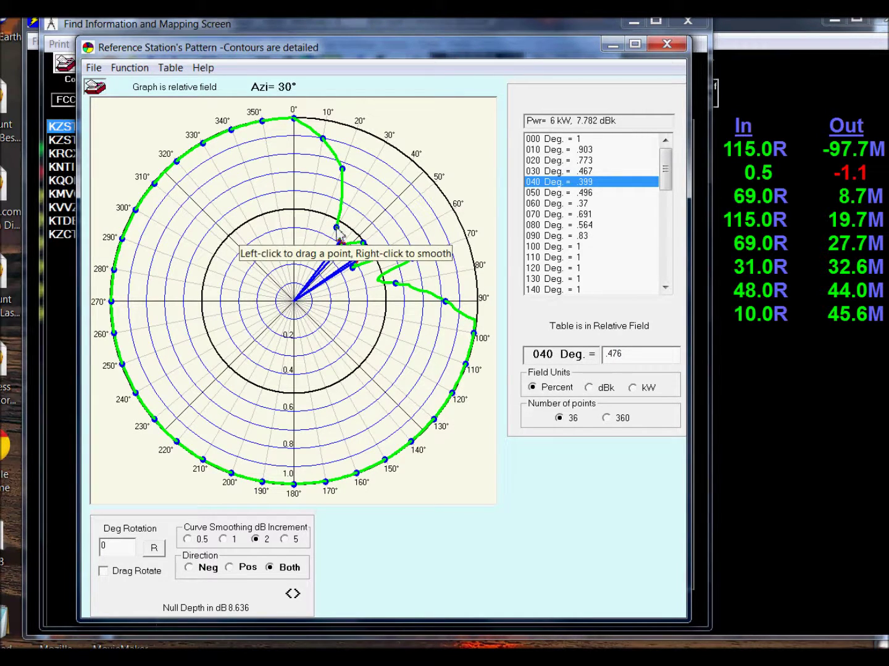
{"action": "left_click_drag", "start_coordinate": [338, 228], "coordinate": [333, 234]}
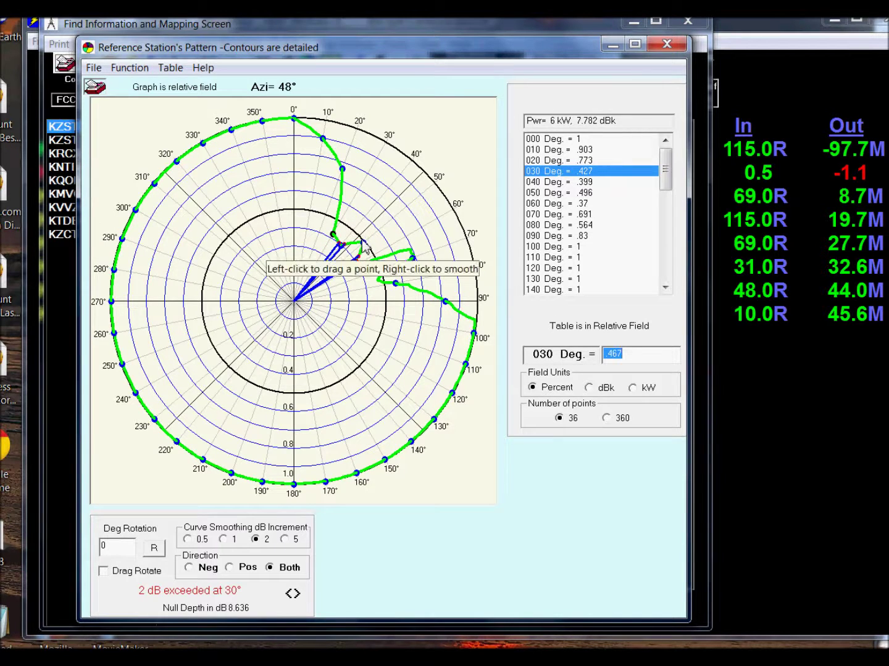
{"action": "left_click_drag", "start_coordinate": [362, 242], "coordinate": [337, 246]}
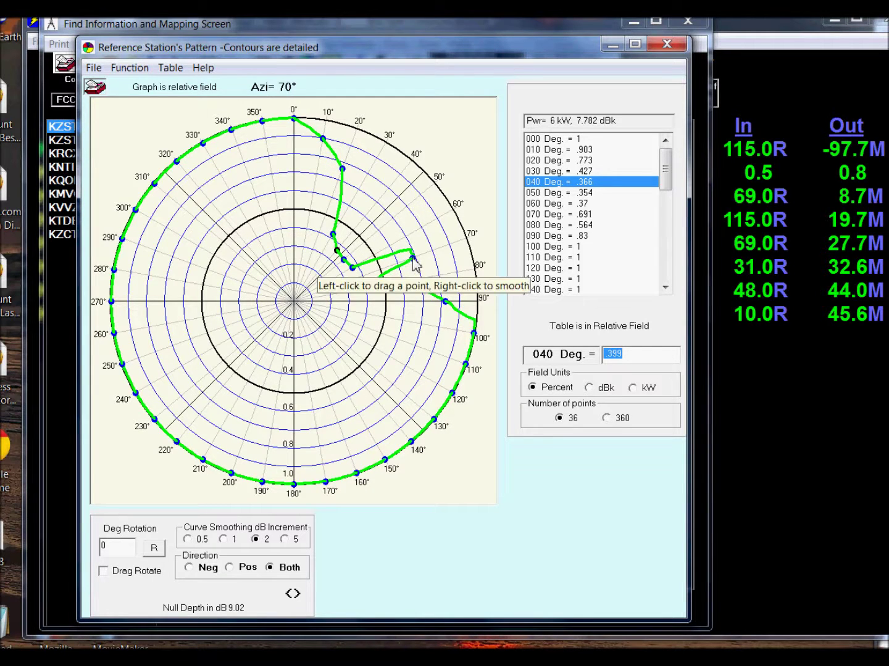
{"action": "left_click_drag", "start_coordinate": [413, 262], "coordinate": [370, 283]}
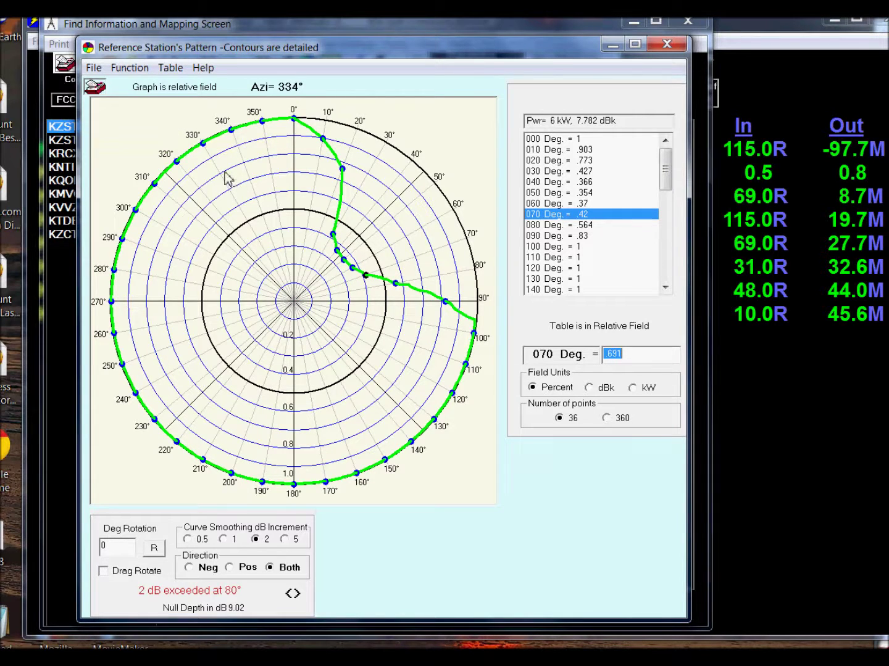
{"action": "left_click", "coordinate": [141, 67]}
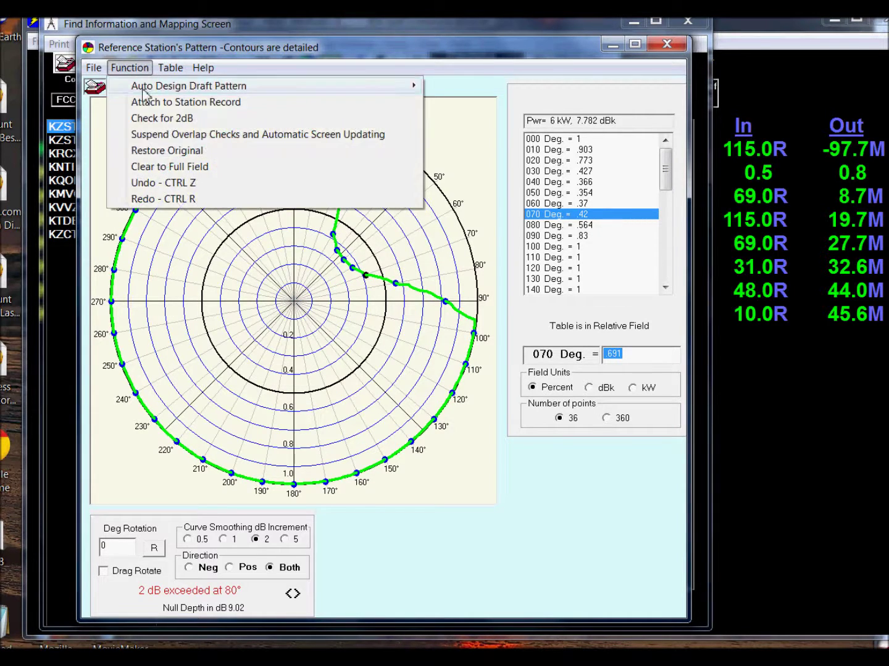
Run the 2 dB per ten degree check and dismiss the envelope result and exceeded warnings.
{"action": "left_click", "coordinate": [138, 122]}
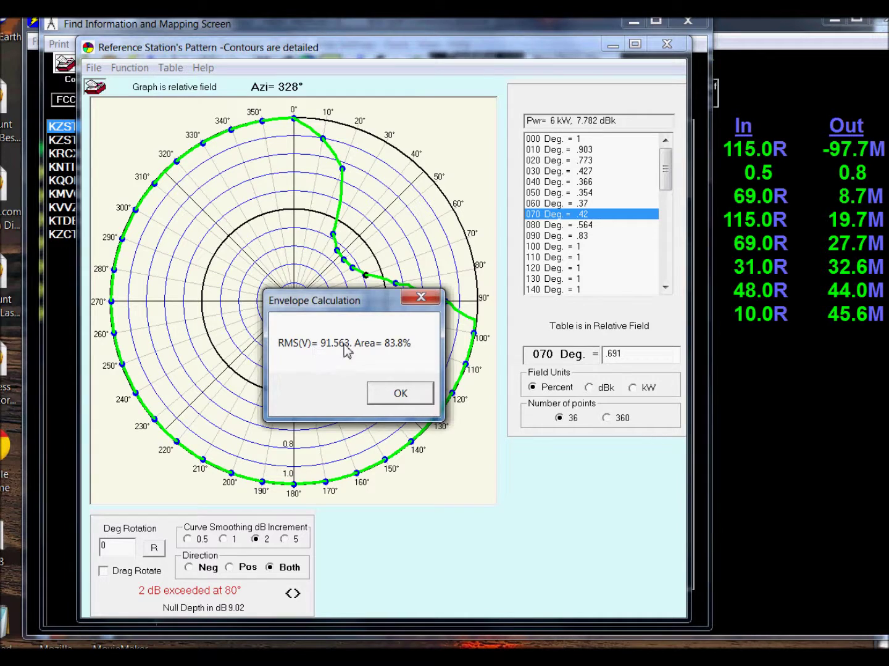
{"action": "left_click", "coordinate": [405, 400]}
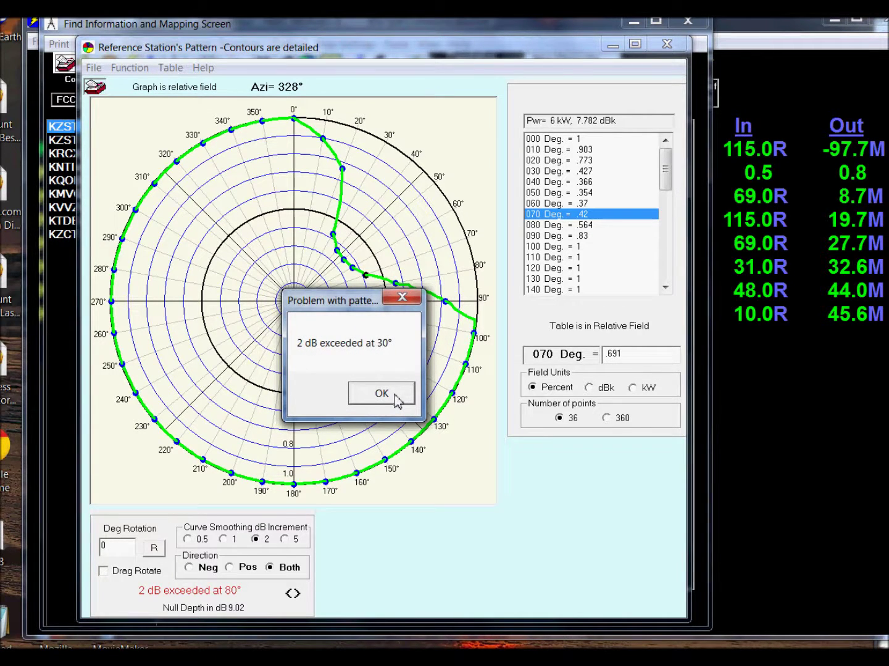
{"action": "left_click", "coordinate": [382, 393]}
{"action": "left_click", "coordinate": [382, 394]}
{"action": "left_click", "coordinate": [383, 394]}
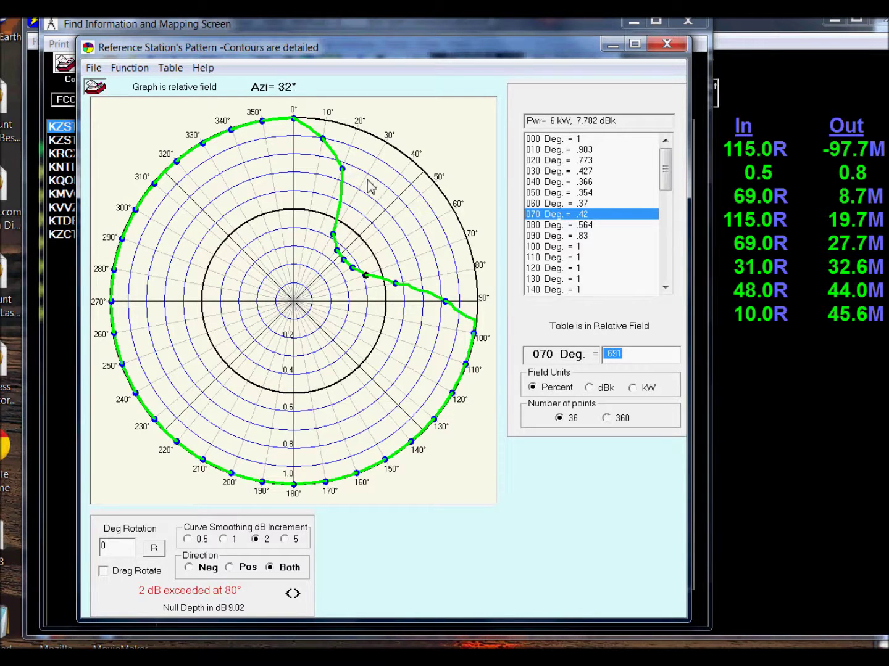
Pull the 20° and 30° points inward, show the table in dBk, and set smoothing to Neg.
{"action": "left_click_drag", "start_coordinate": [341, 169], "coordinate": [342, 174]}
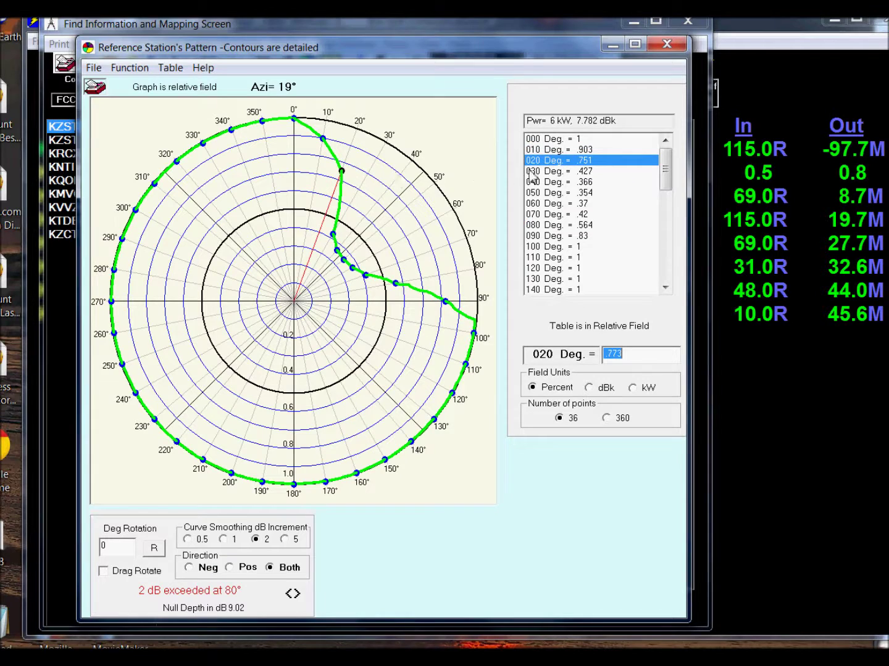
{"action": "left_click", "coordinate": [585, 162]}
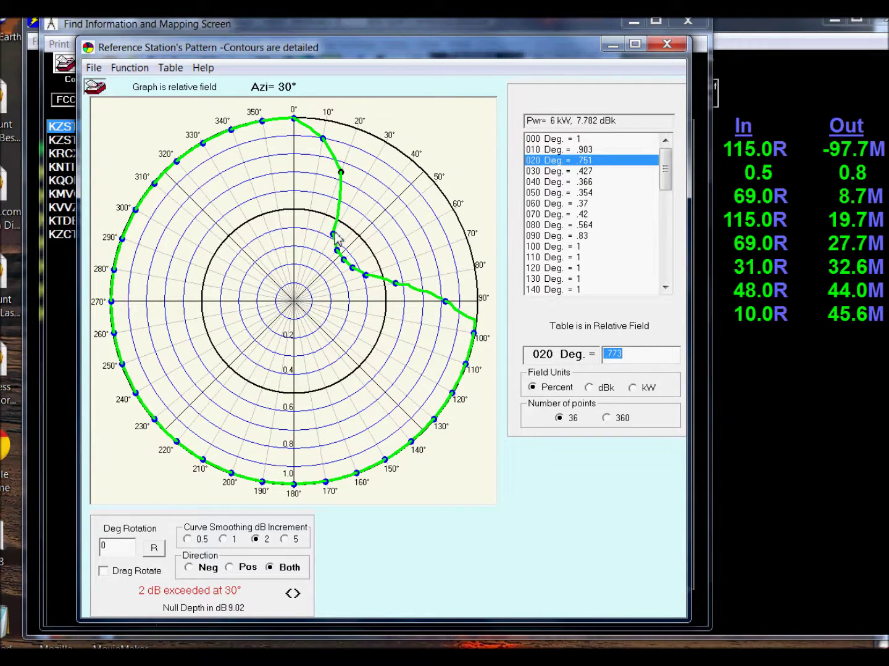
{"action": "left_click_drag", "start_coordinate": [333, 237], "coordinate": [335, 239]}
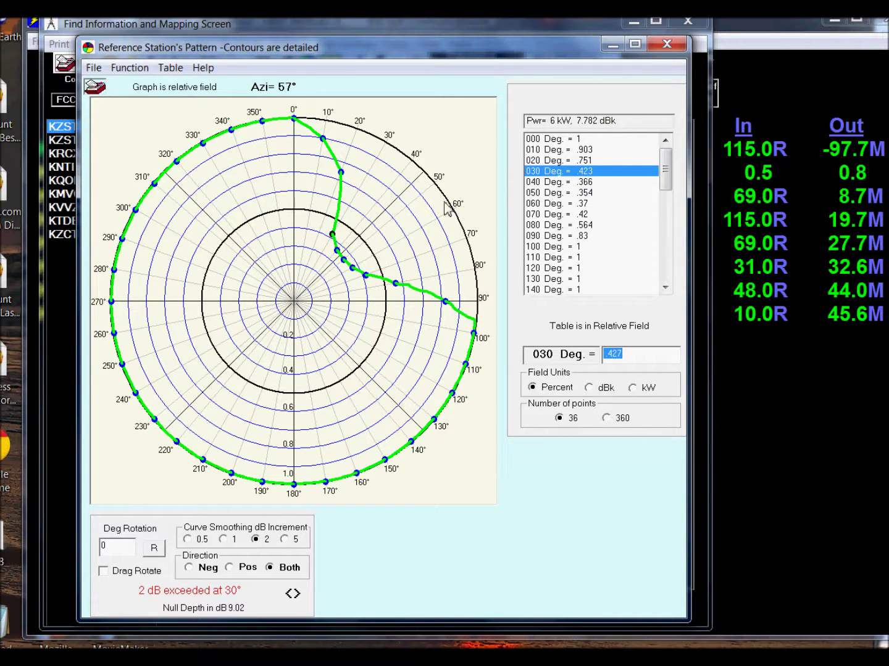
{"action": "left_click", "coordinate": [597, 389]}
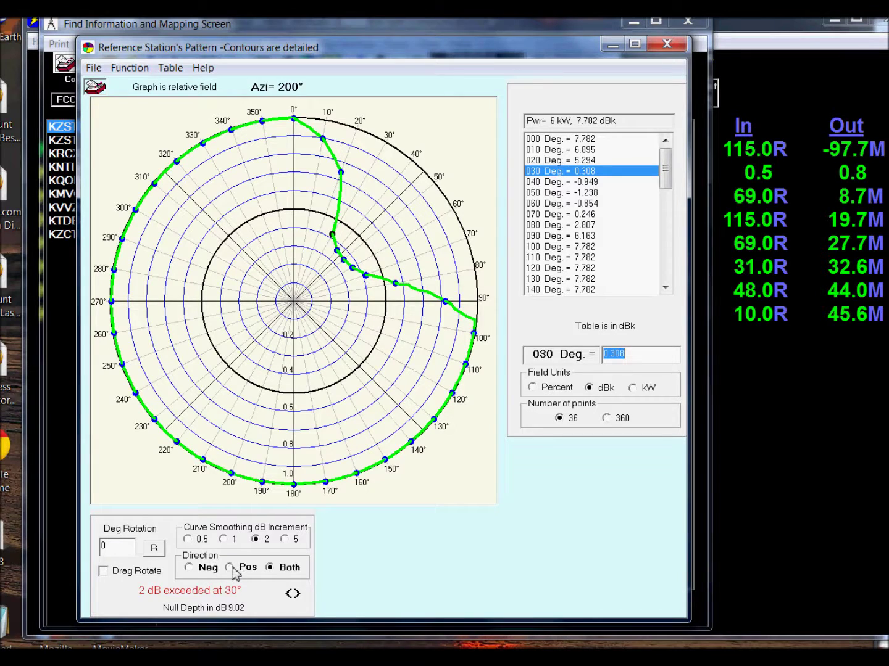
{"action": "left_click", "coordinate": [207, 567]}
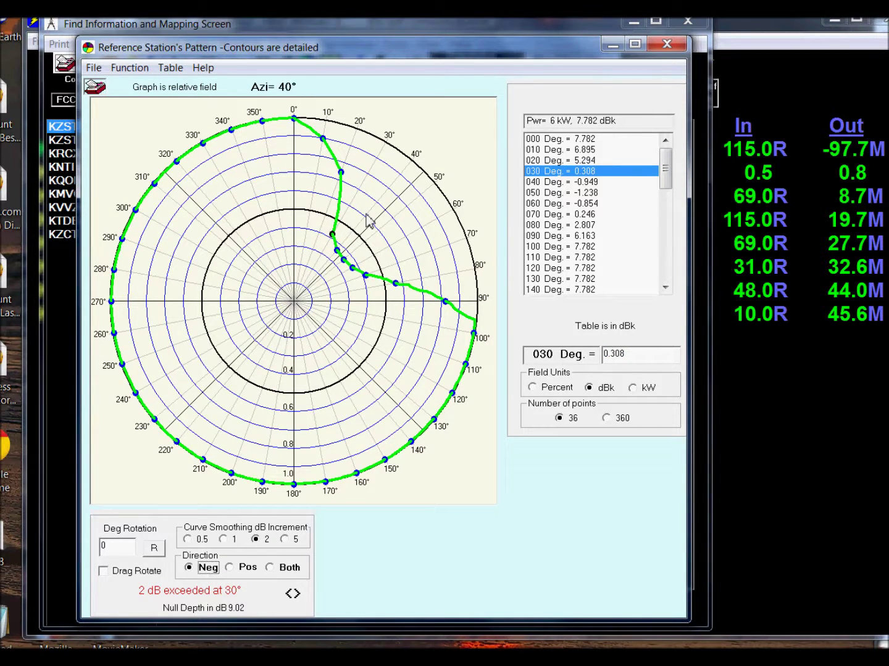
Smooth the curve around 30°, then switch smoothing to Pos and pick the 70° point.
{"action": "right_click", "coordinate": [332, 237]}
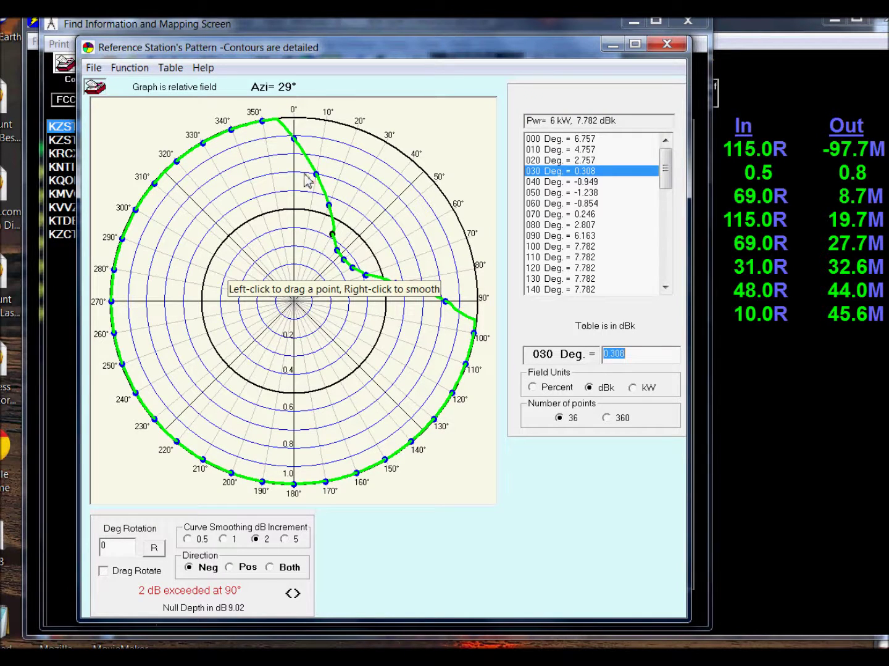
{"action": "left_click", "coordinate": [333, 238]}
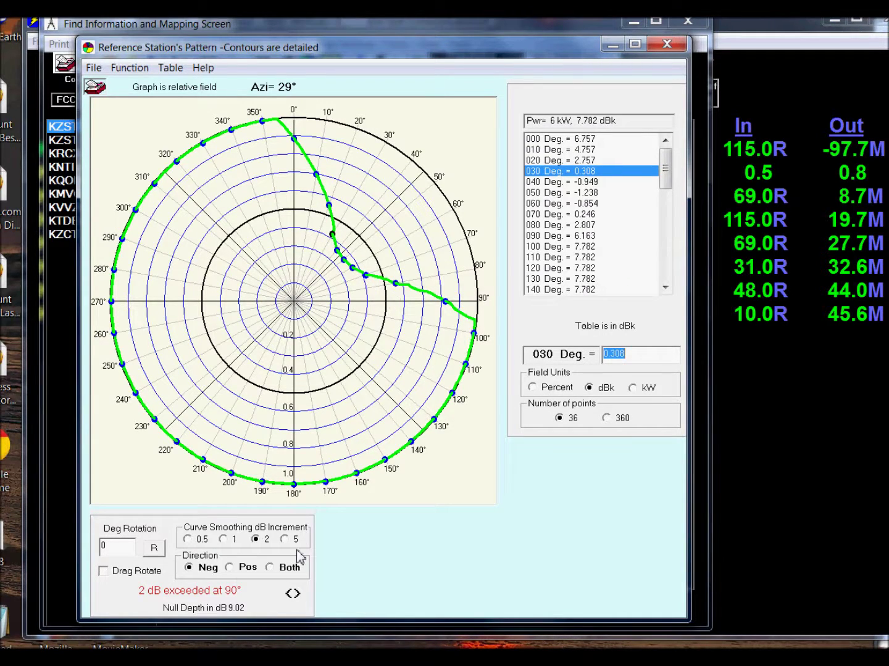
{"action": "left_click", "coordinate": [242, 570]}
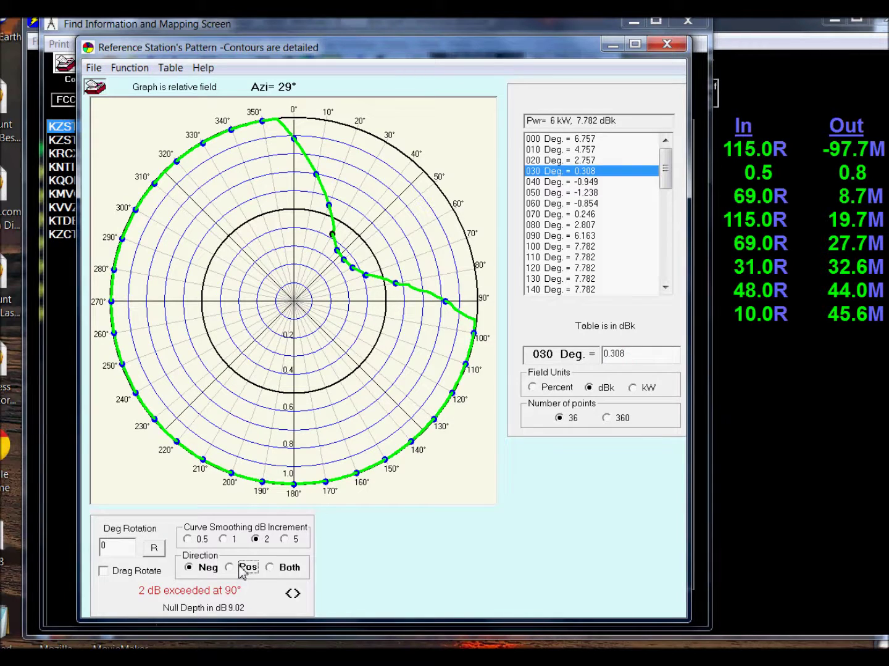
{"action": "left_click", "coordinate": [368, 278]}
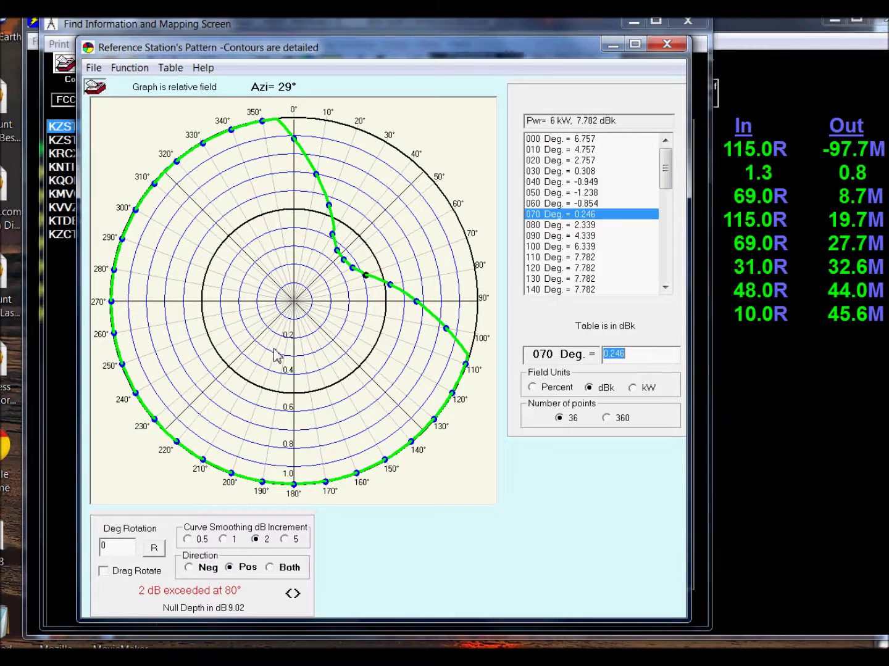
Run Check for 2dB, which still reports the rule exceeded at 30° and 80°.
{"action": "left_click", "coordinate": [126, 69]}
{"action": "left_click", "coordinate": [148, 117]}
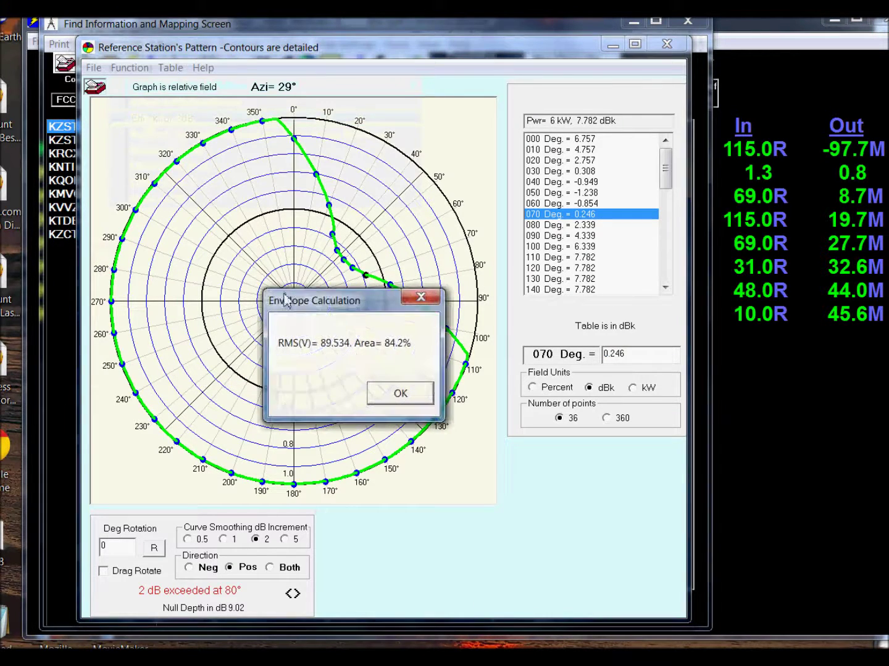
{"action": "left_click", "coordinate": [396, 392]}
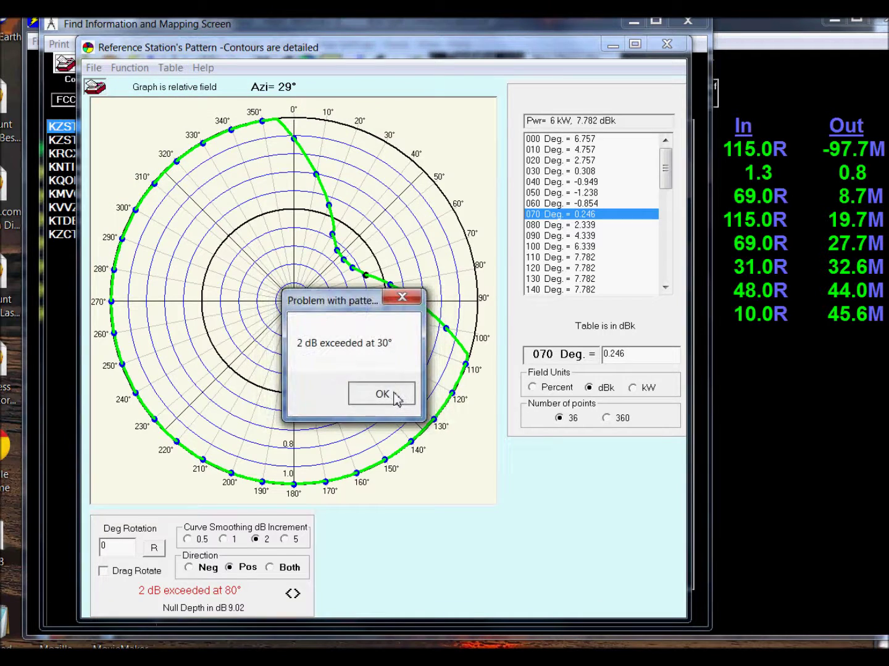
{"action": "left_click", "coordinate": [395, 395]}
{"action": "left_click", "coordinate": [395, 402]}
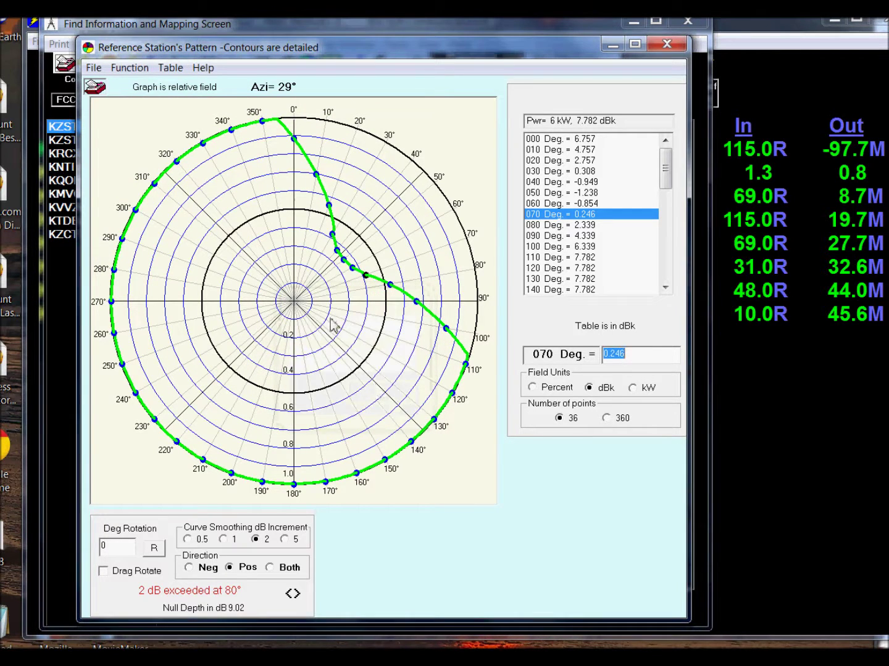
Switch smoothing back to Neg and smooth the curve around the 30° and 40° points.
{"action": "left_click", "coordinate": [368, 280]}
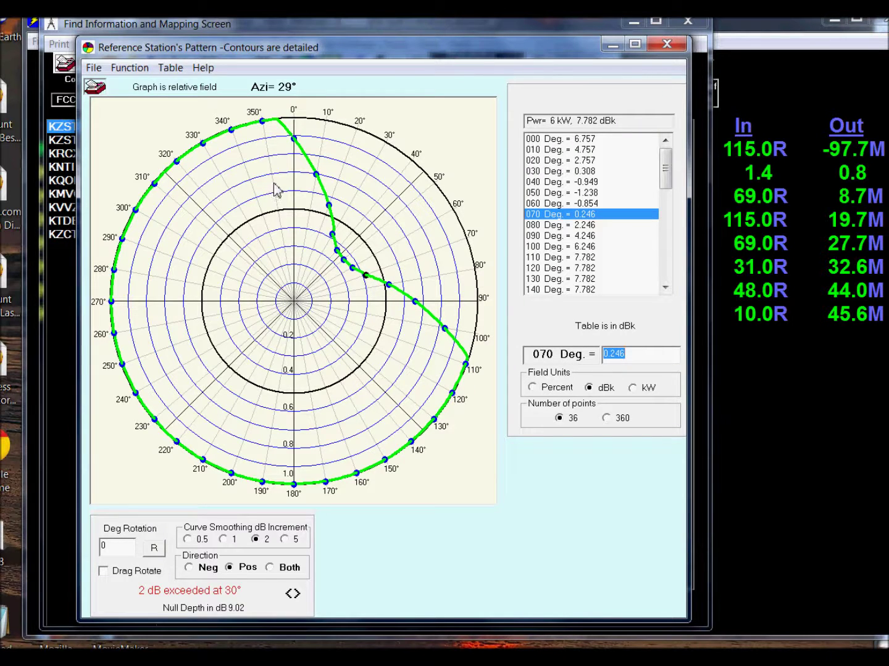
{"action": "left_click", "coordinate": [189, 568]}
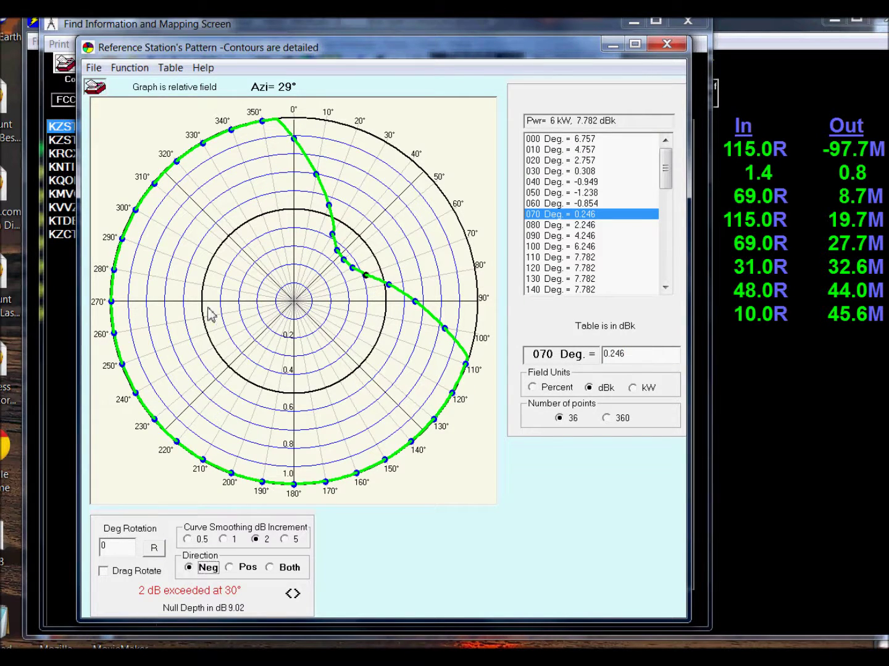
{"action": "right_click", "coordinate": [332, 235]}
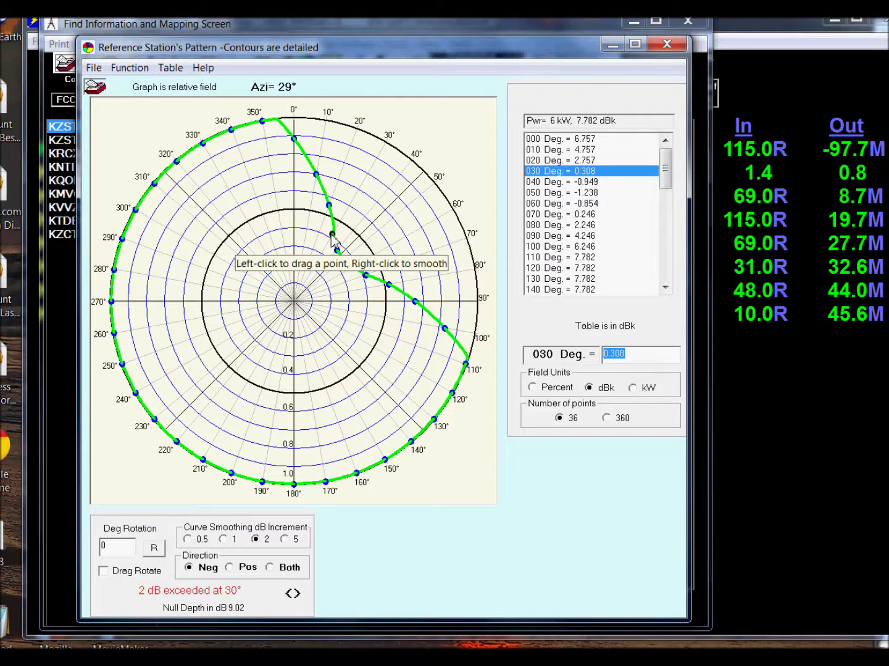
{"action": "right_click", "coordinate": [338, 252]}
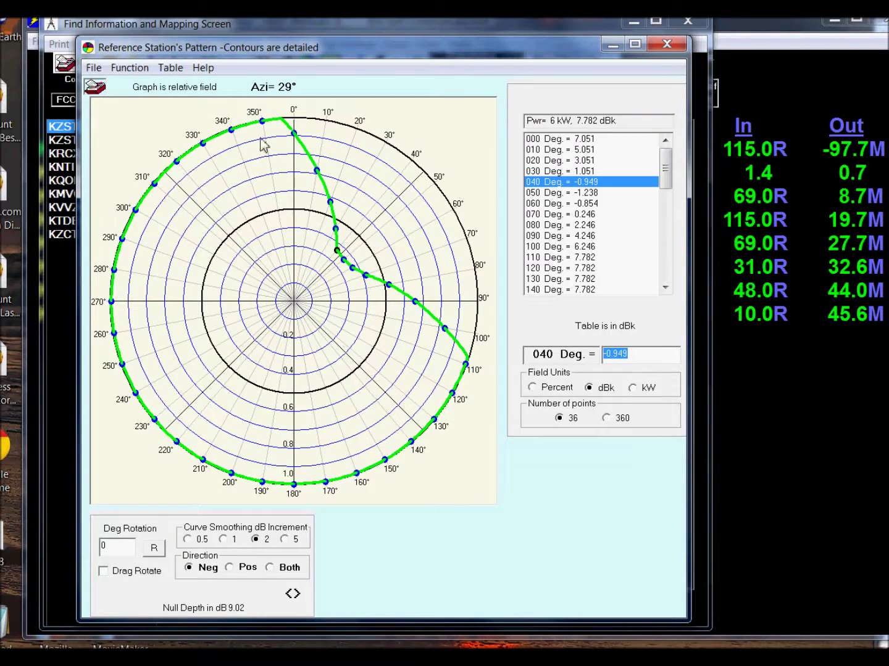
{"action": "left_click", "coordinate": [129, 69]}
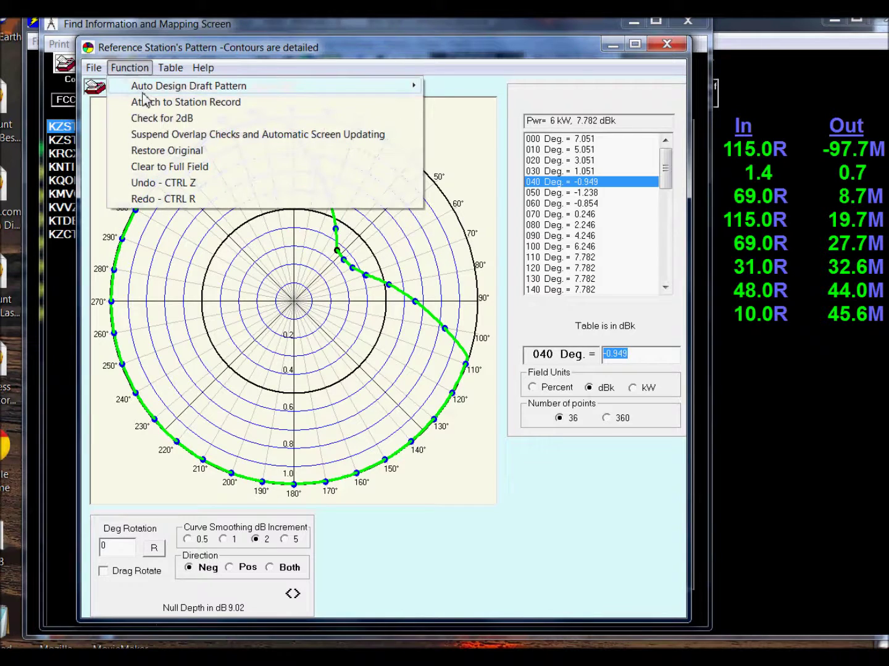
Run Check for 2dB and confirm the smoothed pattern passes.
{"action": "left_click", "coordinate": [147, 118]}
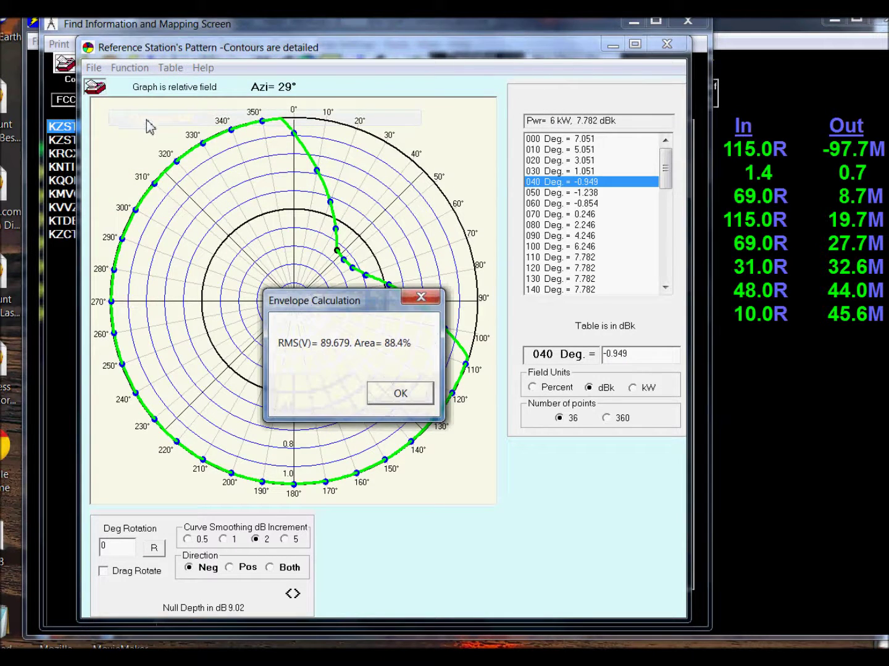
{"action": "left_click", "coordinate": [395, 393]}
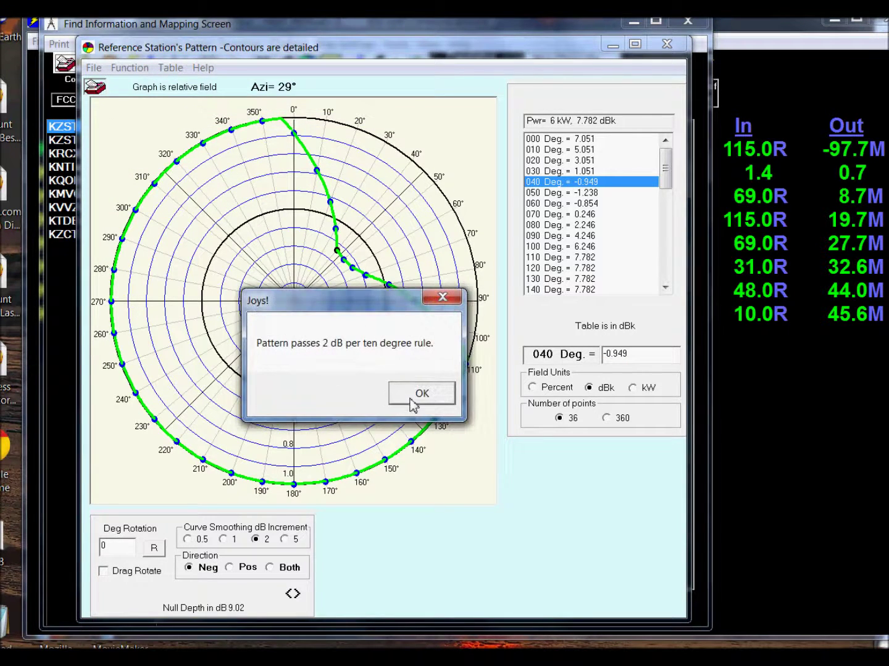
{"action": "left_click", "coordinate": [420, 396]}
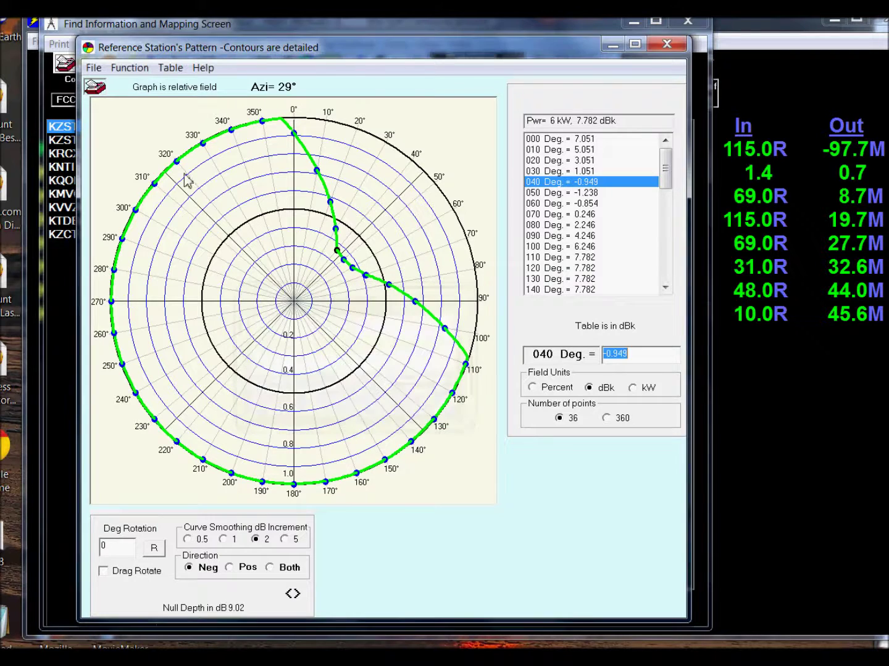
Attach the smoothed pattern to KZST's station record and acknowledge the save.
{"action": "left_click", "coordinate": [139, 70]}
{"action": "left_click", "coordinate": [132, 101]}
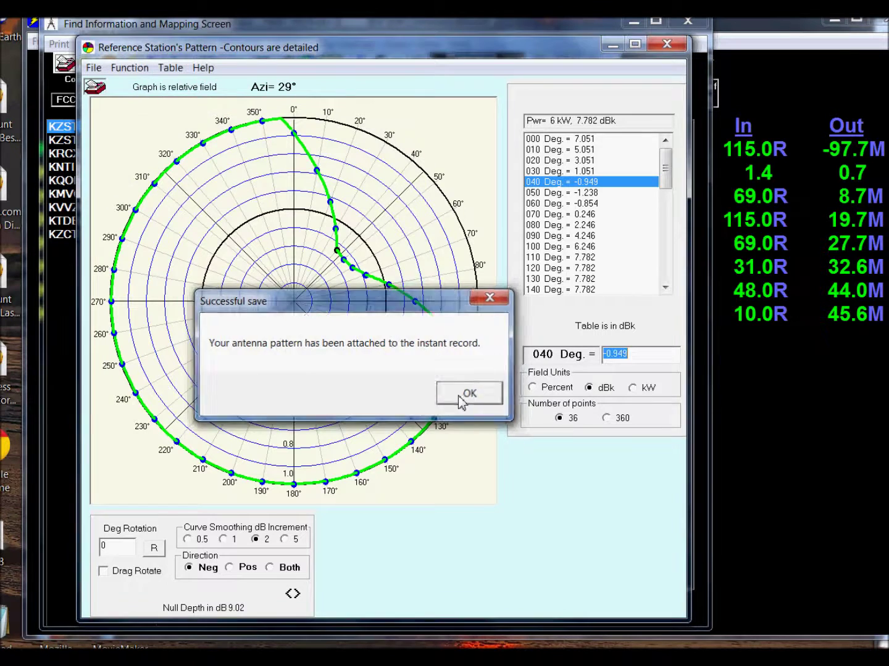
{"action": "left_click", "coordinate": [468, 392]}
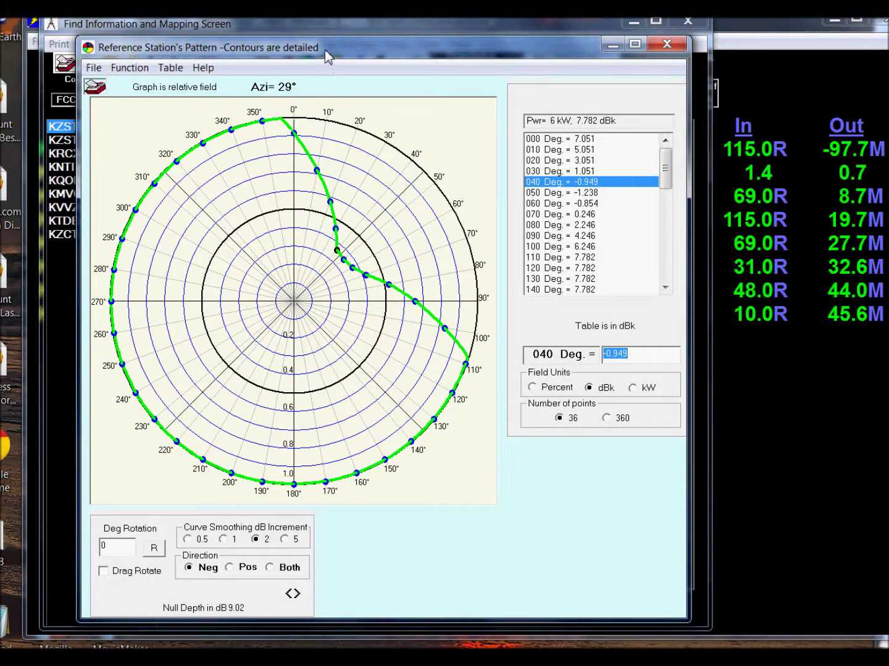
Show KRCX-FM's overlap details and map KZST Ref's reshaped contour against it (In 1.38, Out 0.69).
{"action": "left_click_drag", "start_coordinate": [327, 56], "coordinate": [328, 332]}
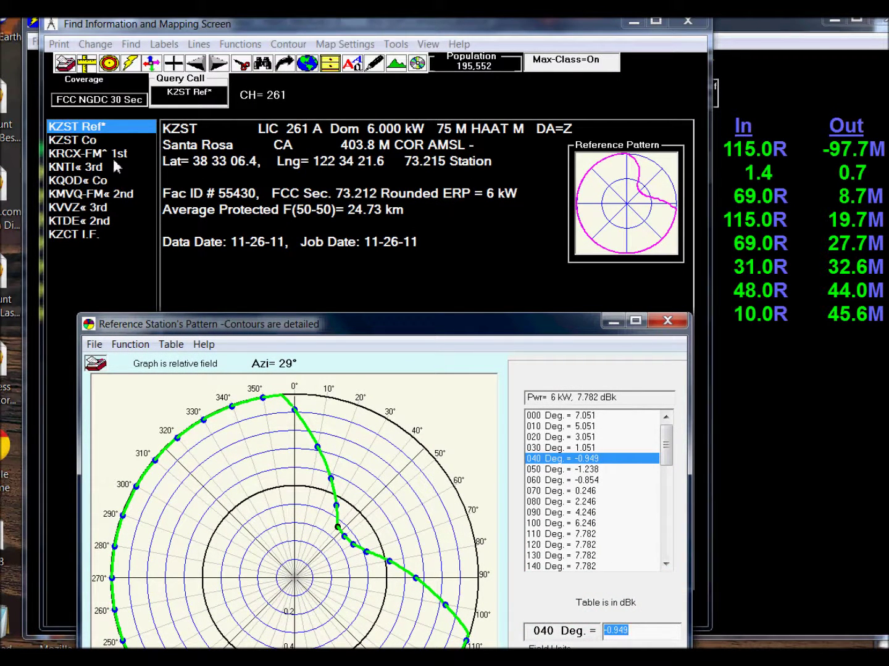
{"action": "left_click", "coordinate": [88, 158]}
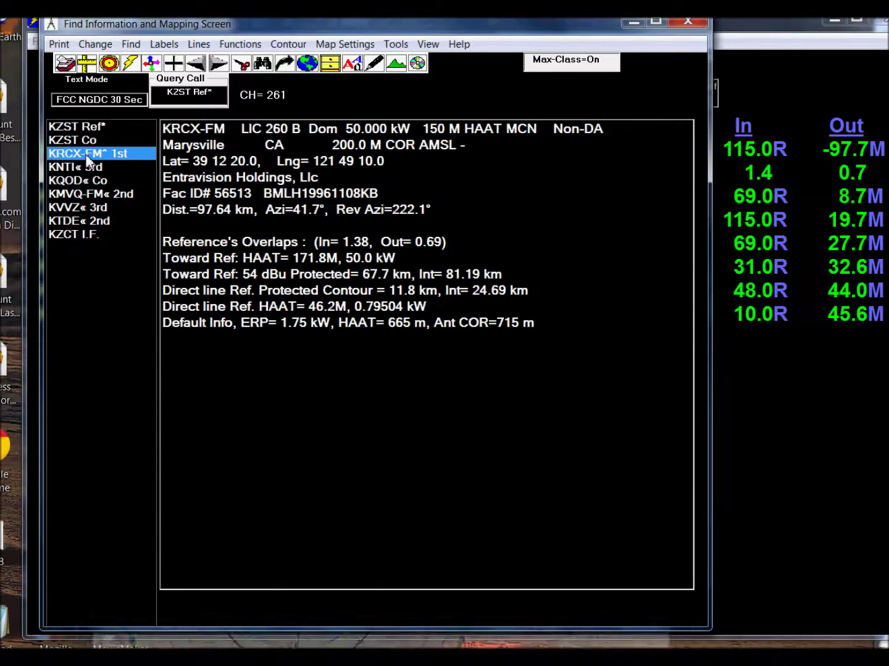
{"action": "left_click", "coordinate": [130, 64]}
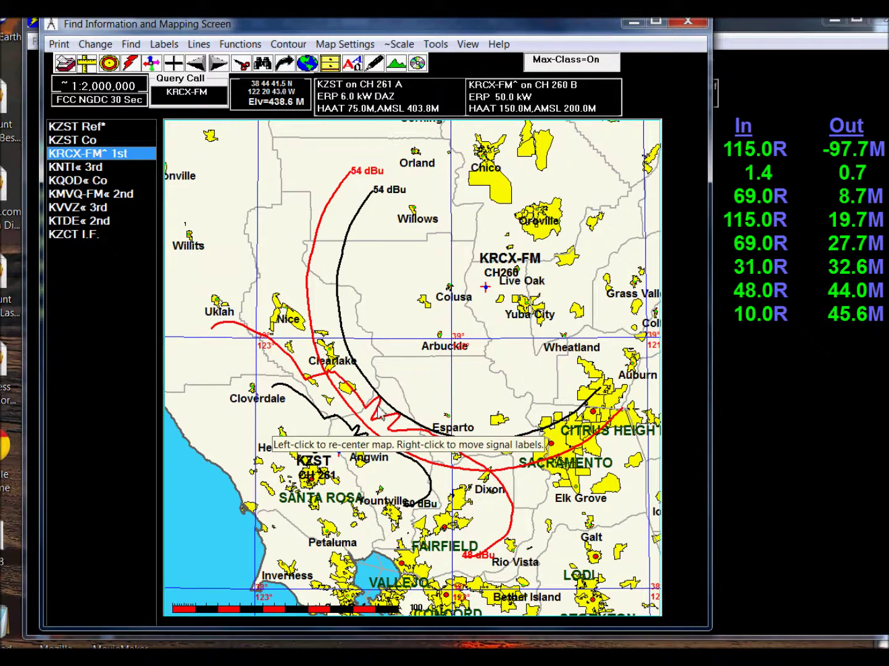
{"action": "left_click", "coordinate": [69, 131]}
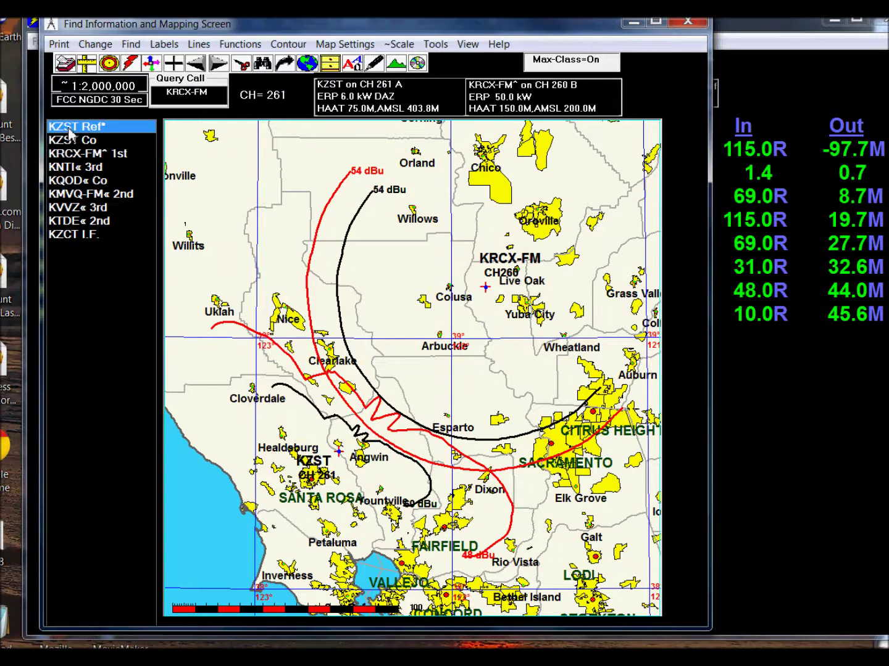